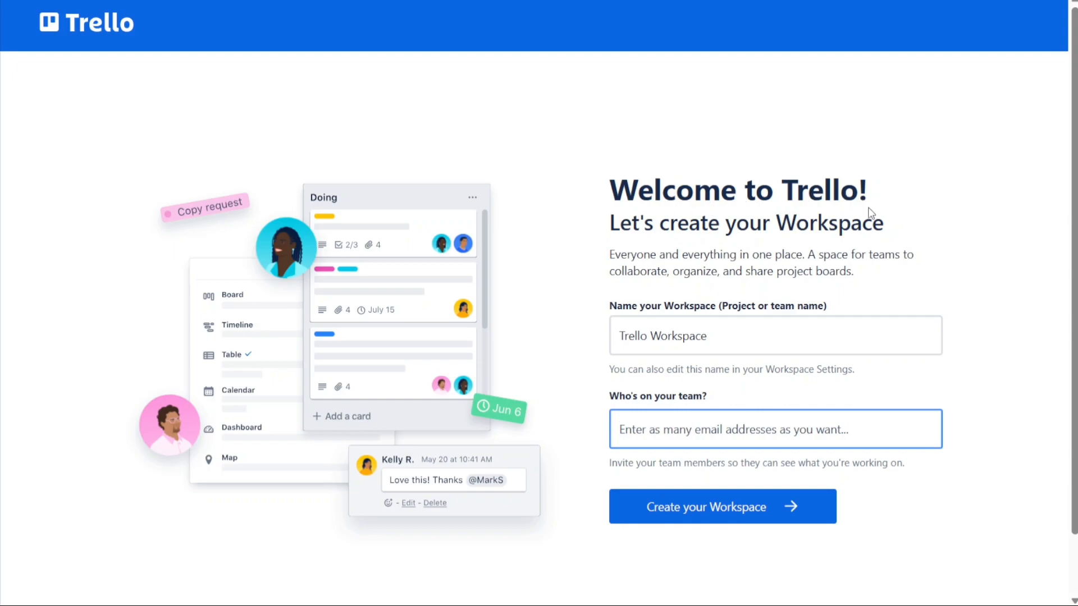
Name the new workspace MyWorkspace and leave the team members field empty
click(648, 337)
drag(648, 337, 601, 342)
text(My)
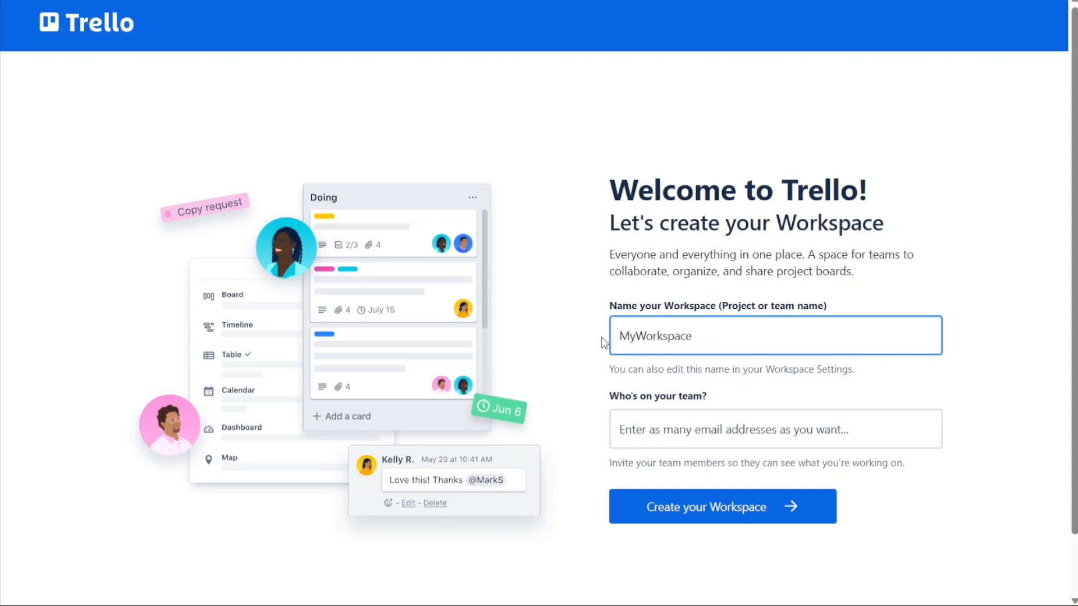
click(762, 388)
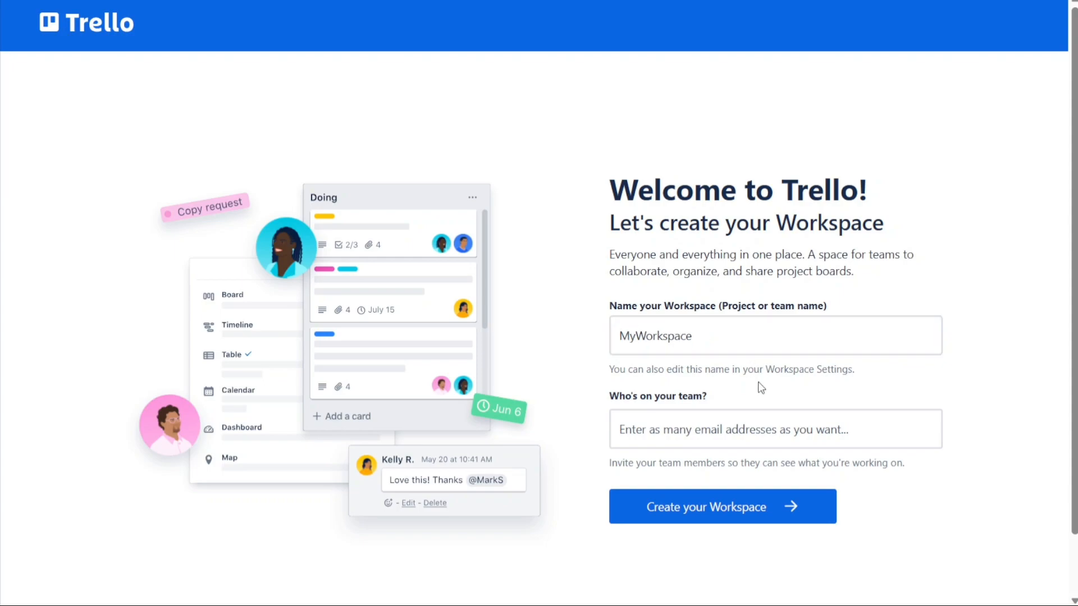
click(726, 436)
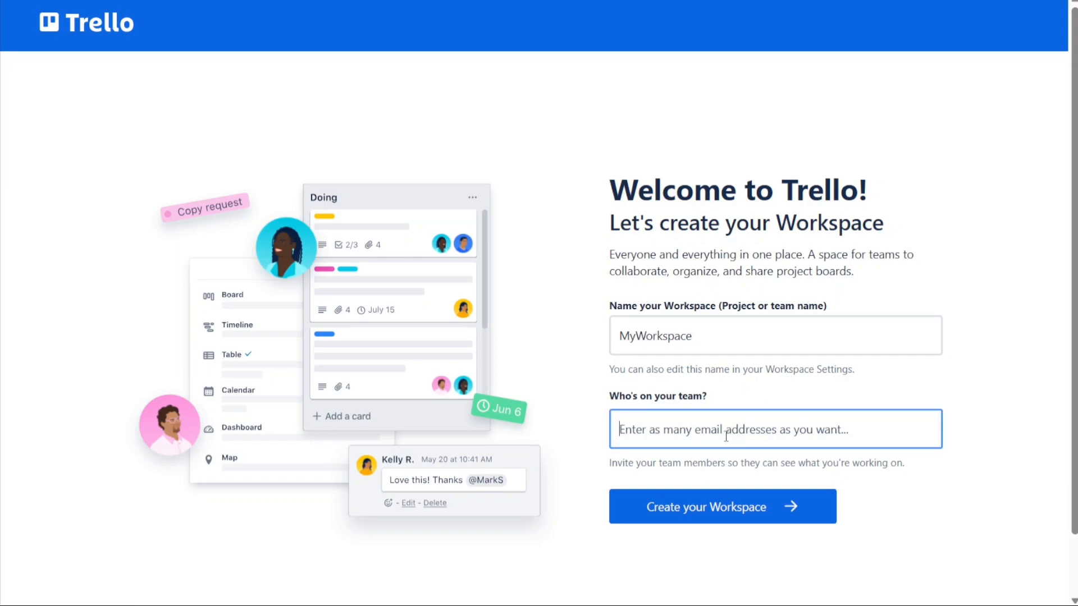
text(,)
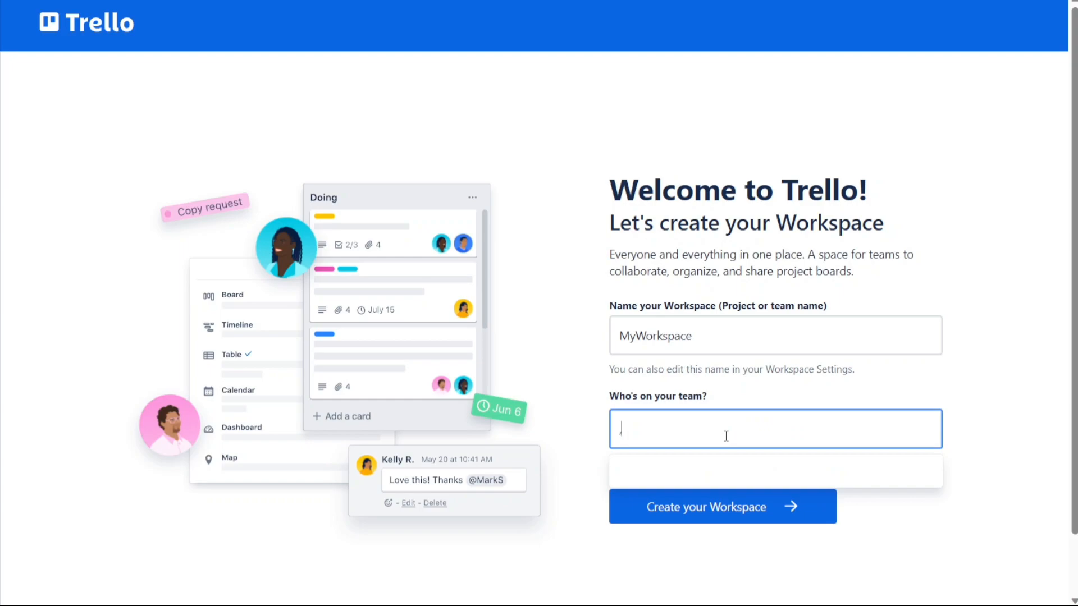
key(BackSpace)
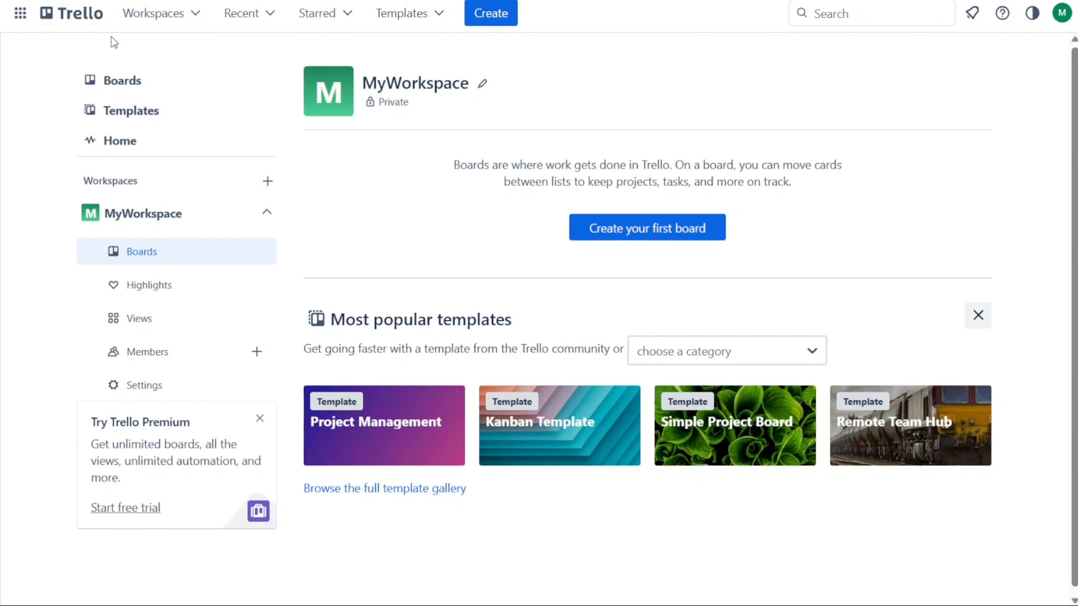
click(197, 17)
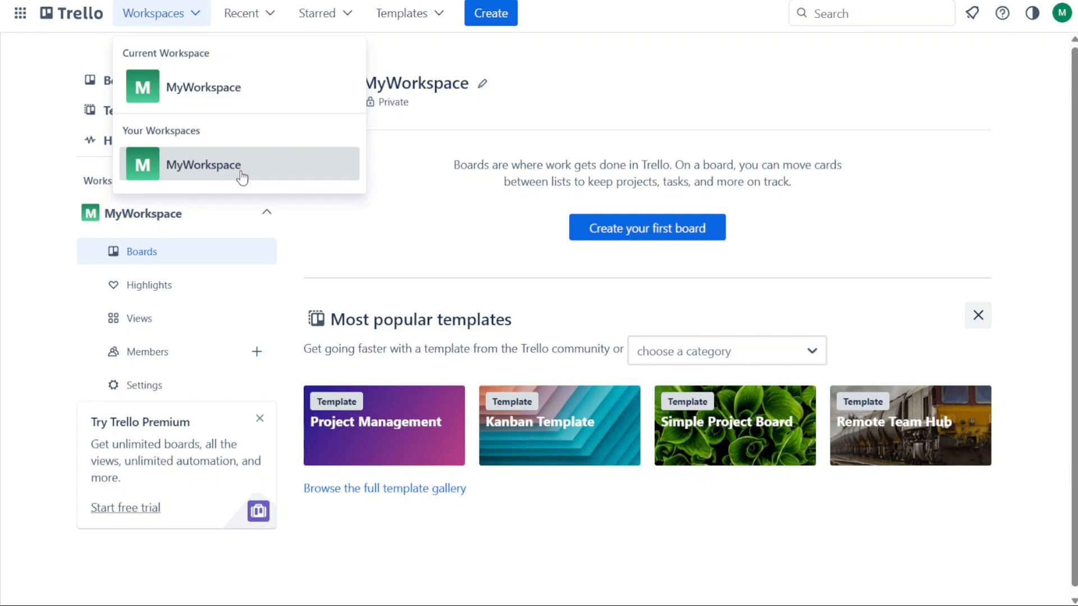
click(272, 20)
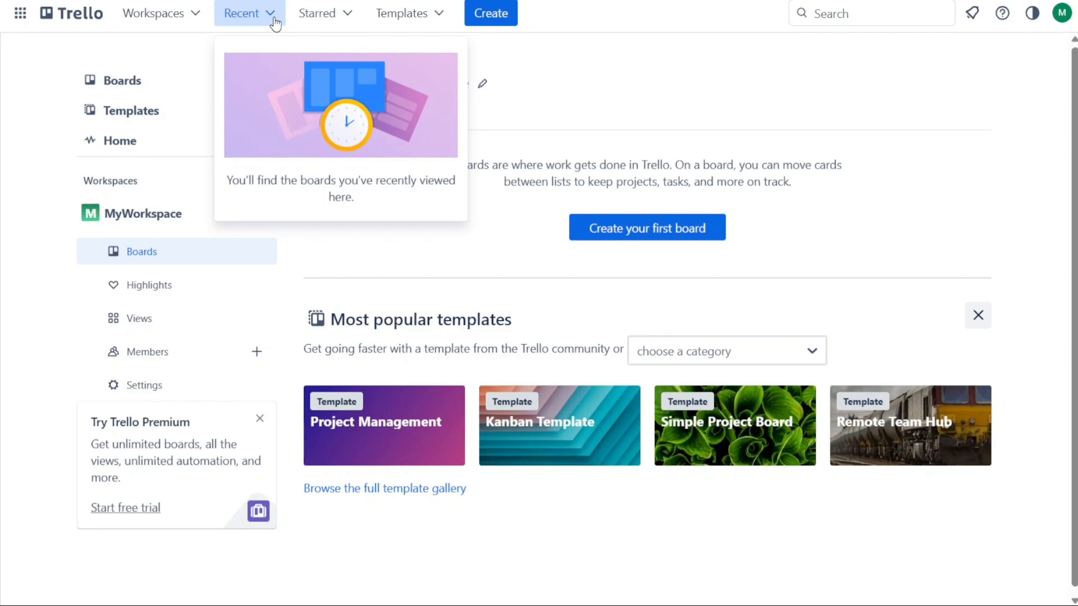
click(348, 15)
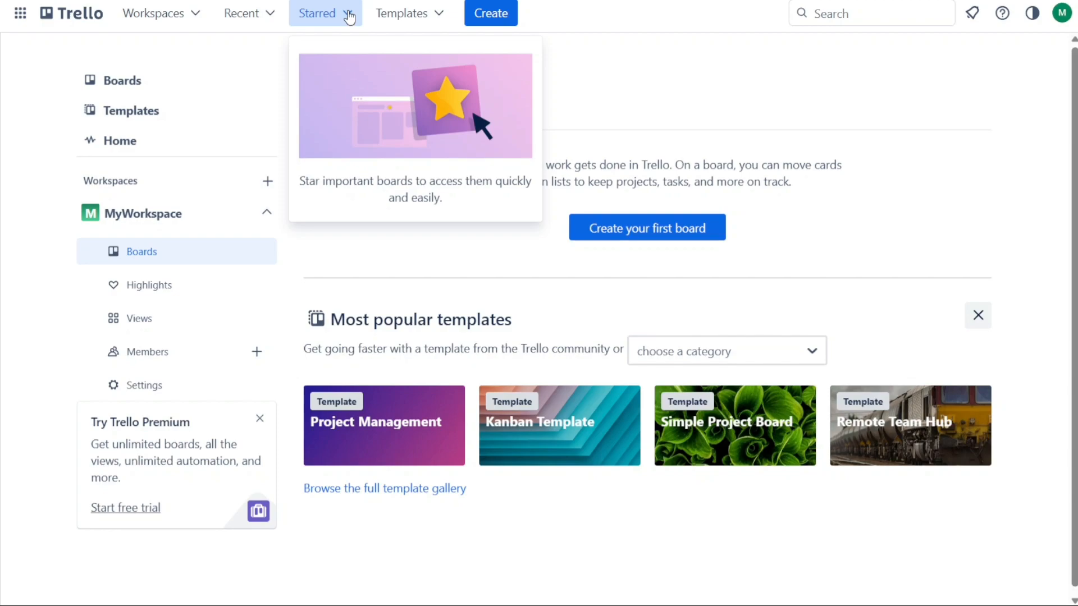
click(441, 15)
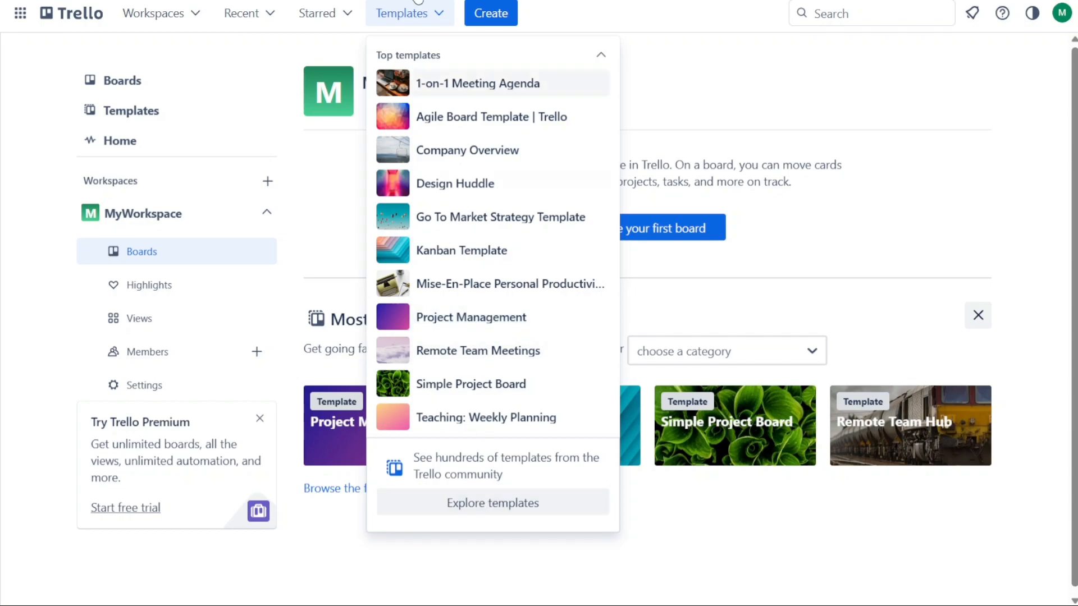
click(442, 24)
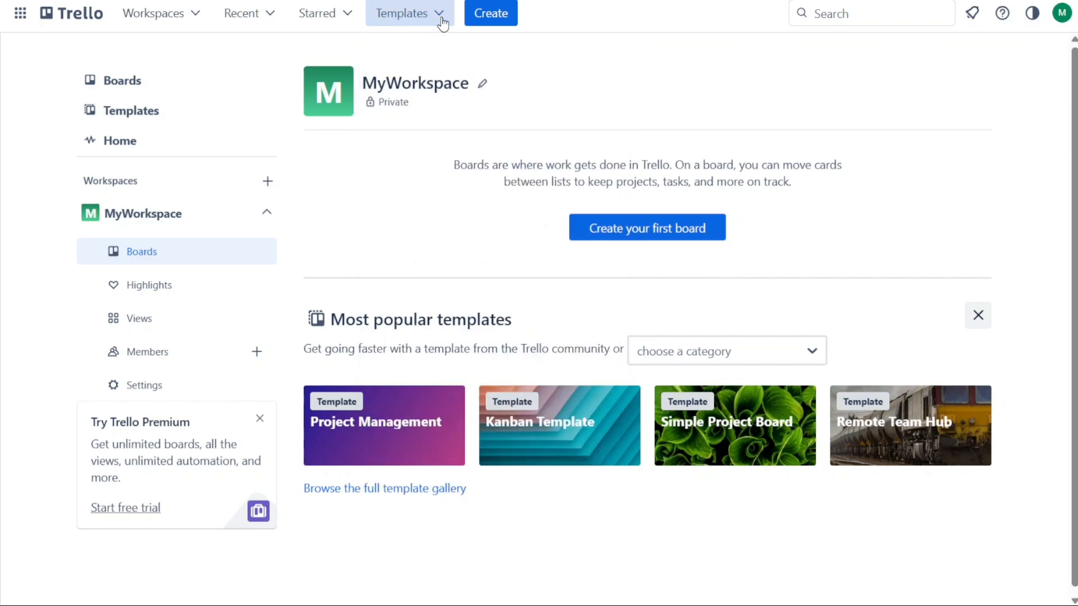
click(493, 19)
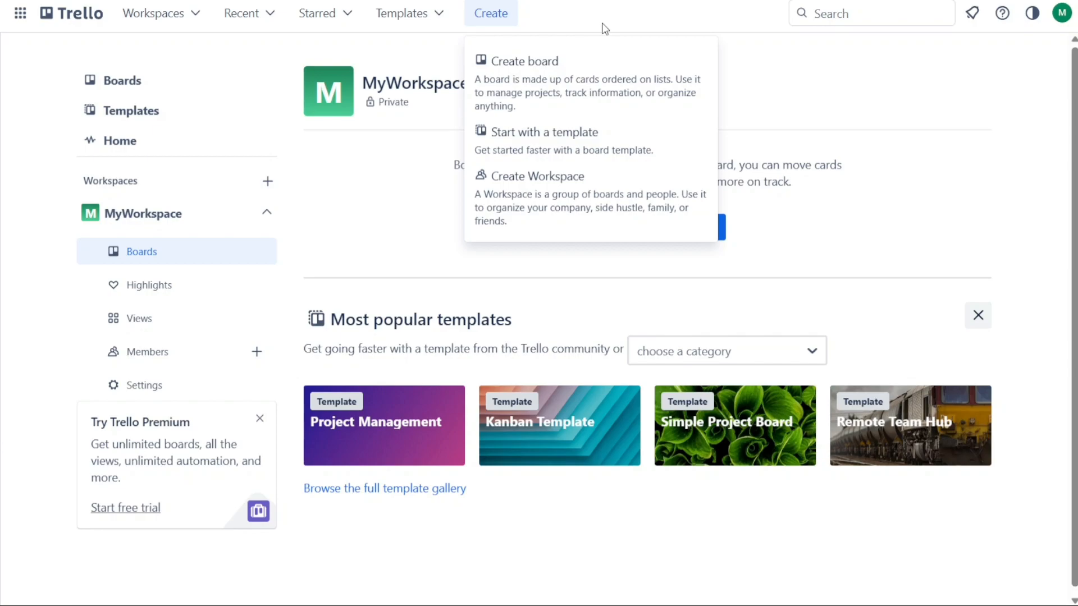
click(581, 31)
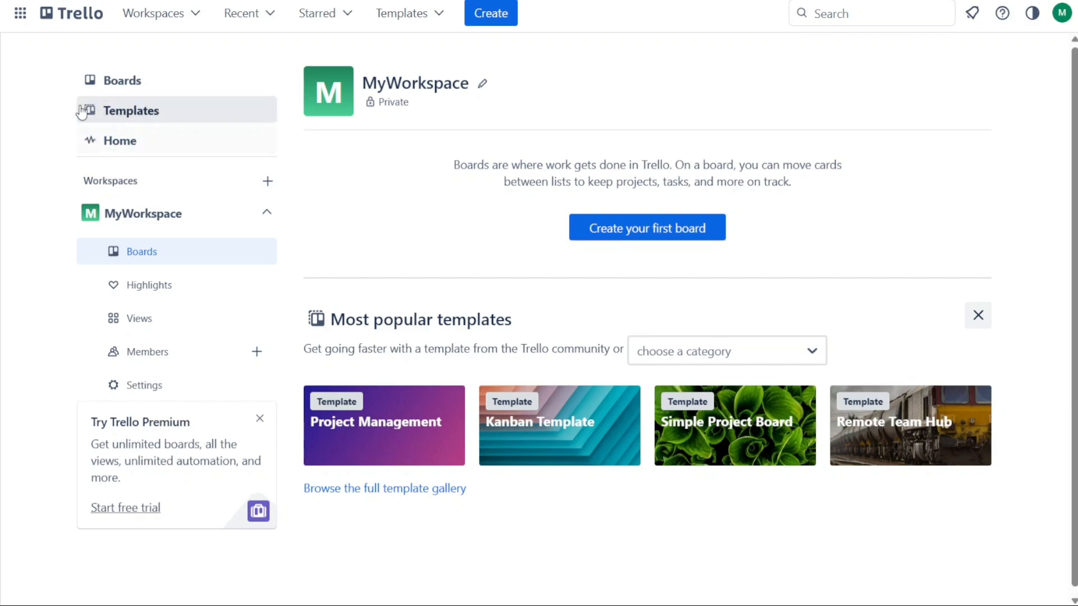
Look through the Boards page, closed boards and the template gallery, then return to Home
click(141, 83)
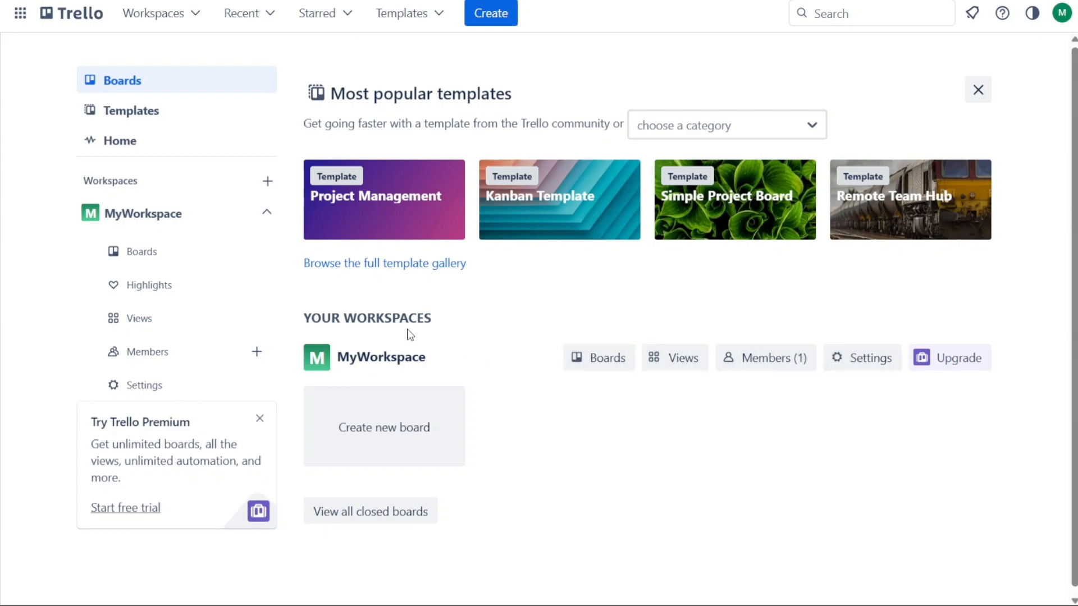
click(390, 517)
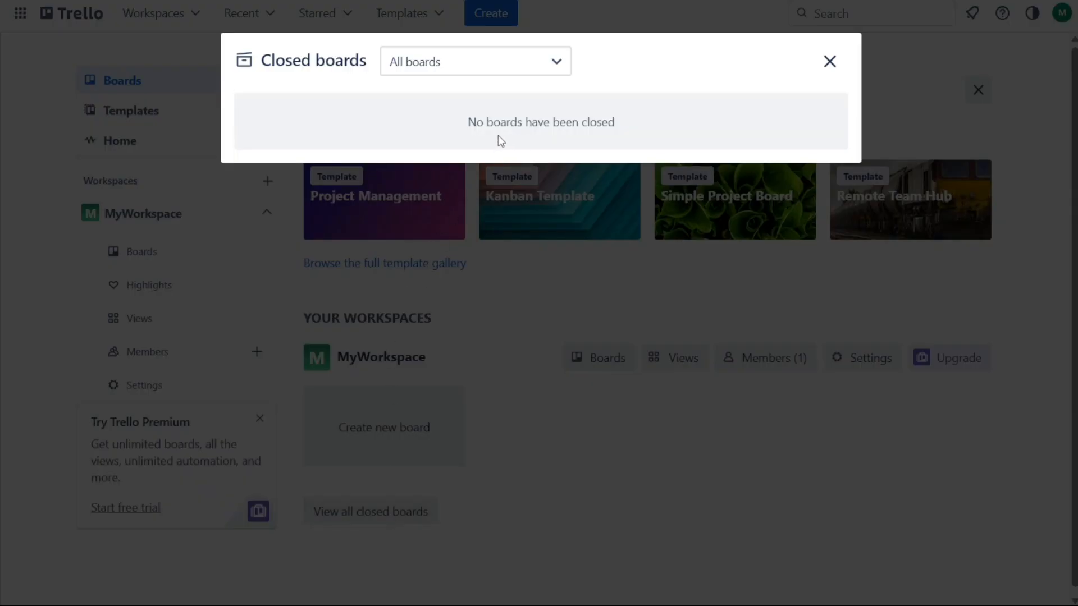
click(829, 61)
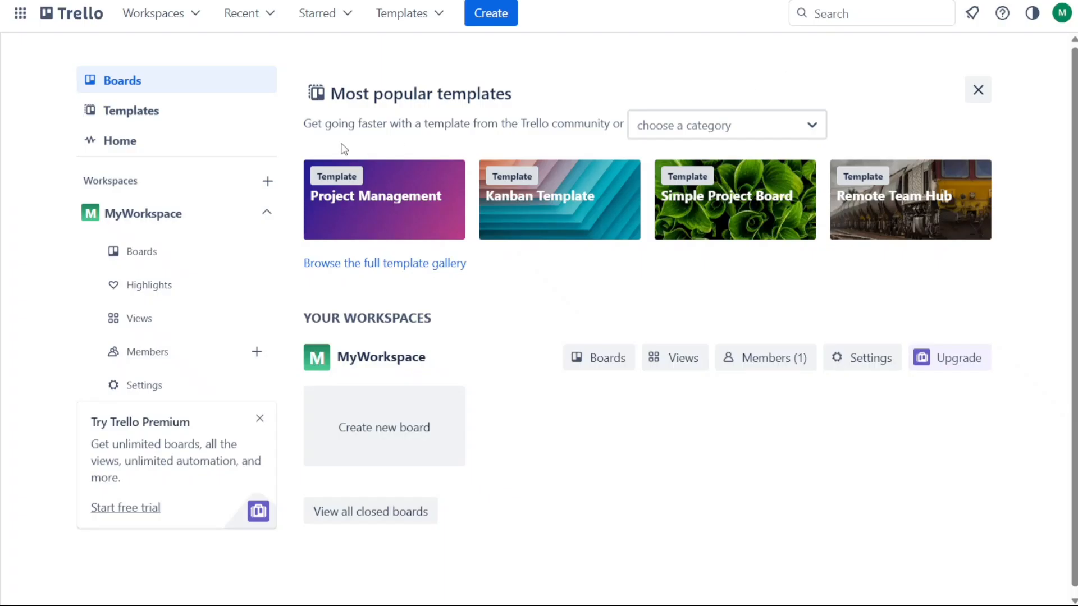
click(125, 112)
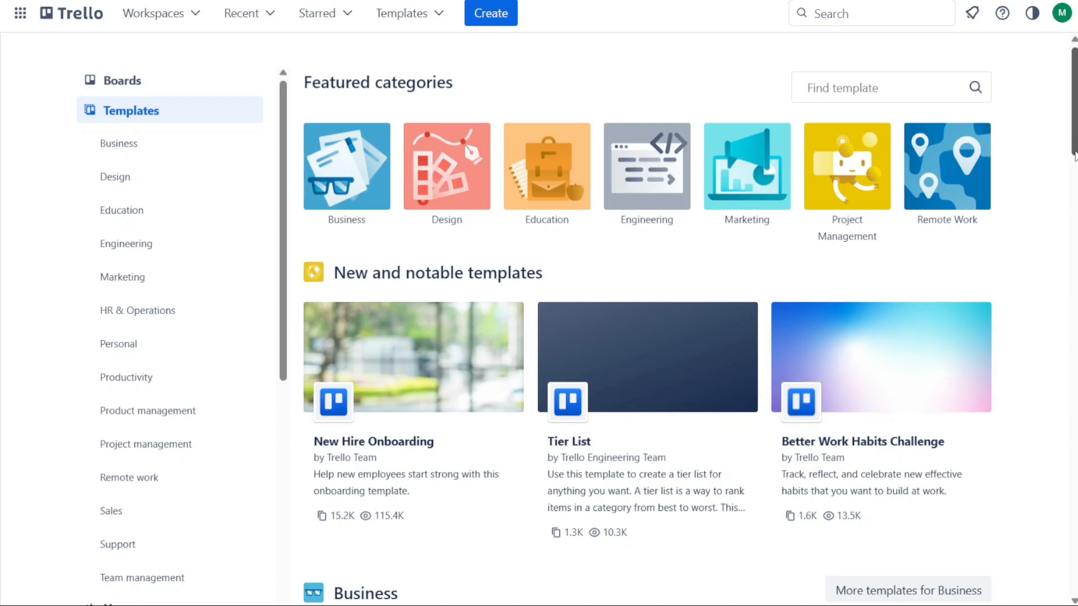
mouse_move(1073, 152)
mouse_down()
mouse_move(1074, 186)
mouse_move(1073, 152)
mouse_up()
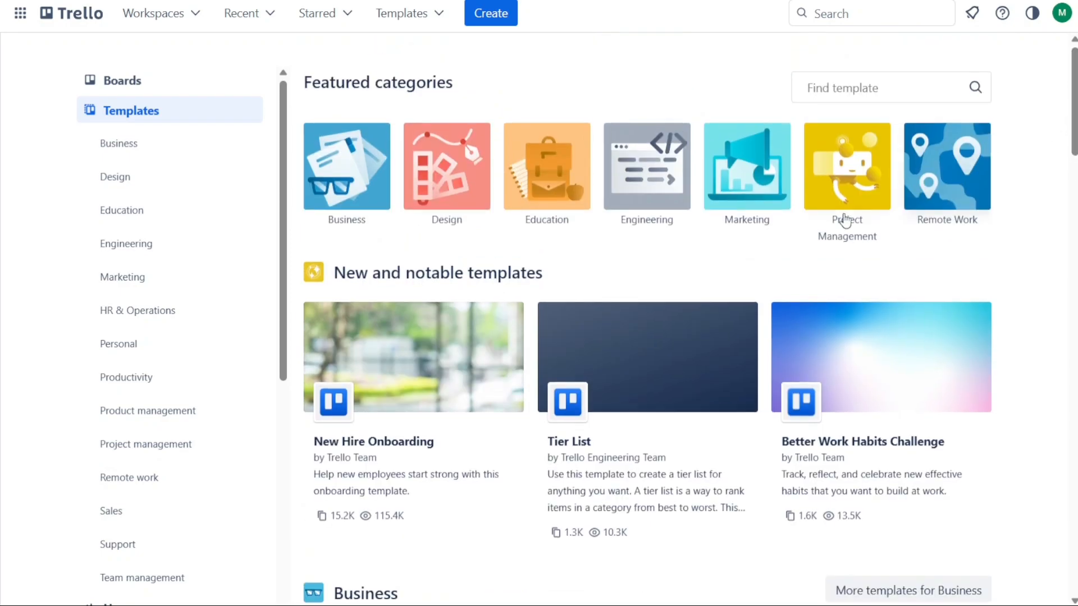
drag(284, 229, 305, 399)
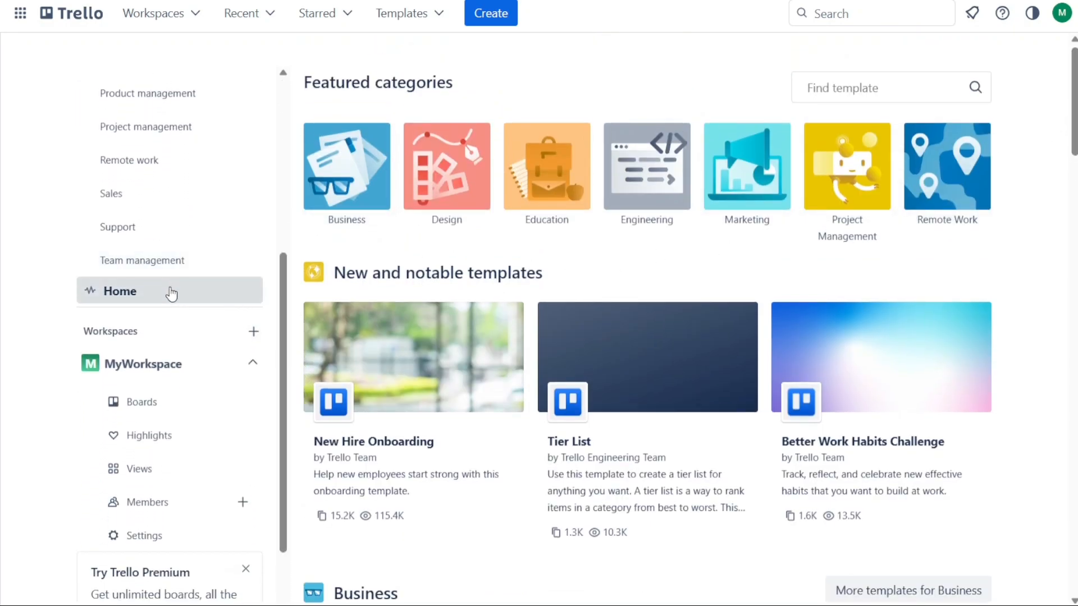
click(171, 292)
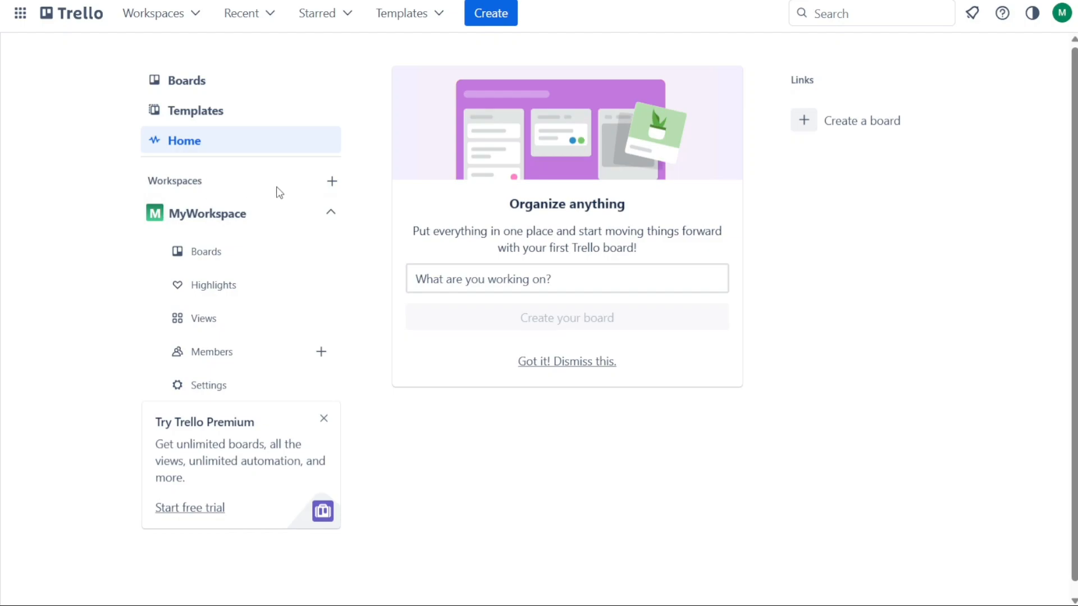
Close the Try Trello Premium card and collapse the MyWorkspace sidebar section
click(333, 188)
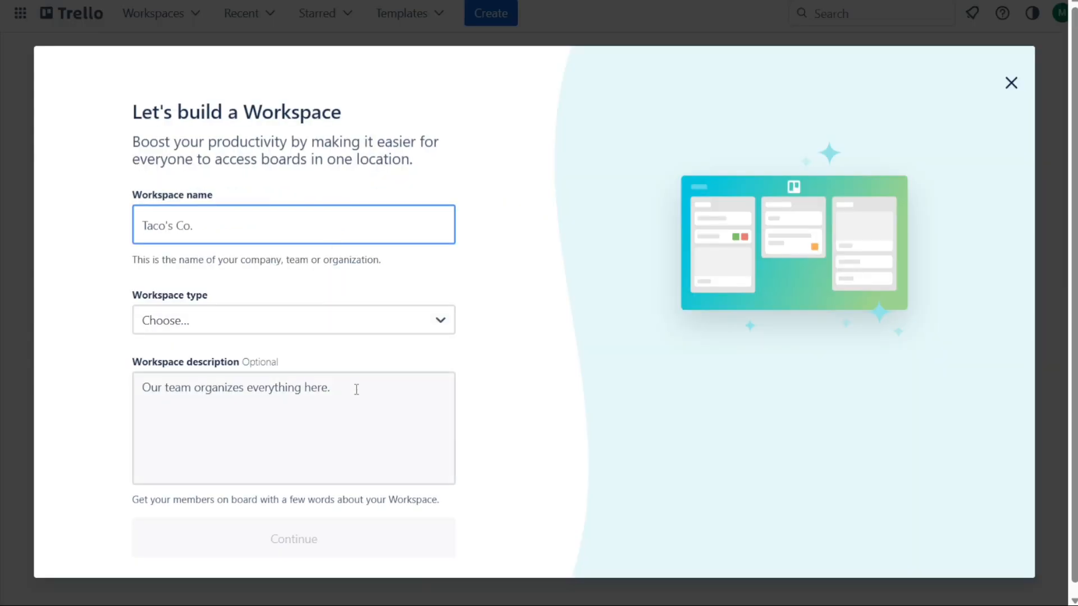
click(1011, 84)
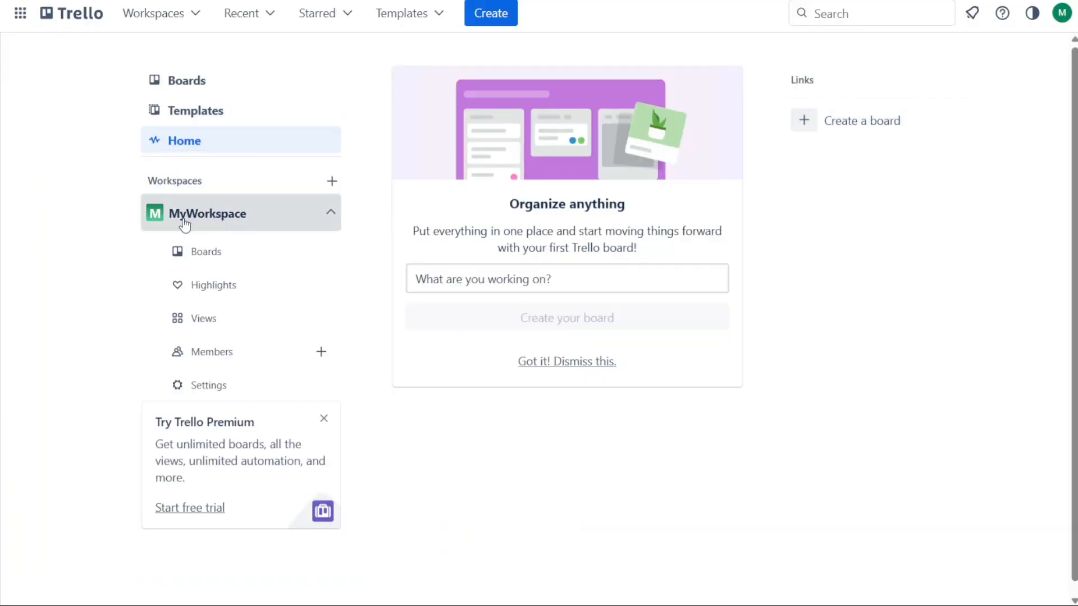
click(334, 213)
click(334, 213)
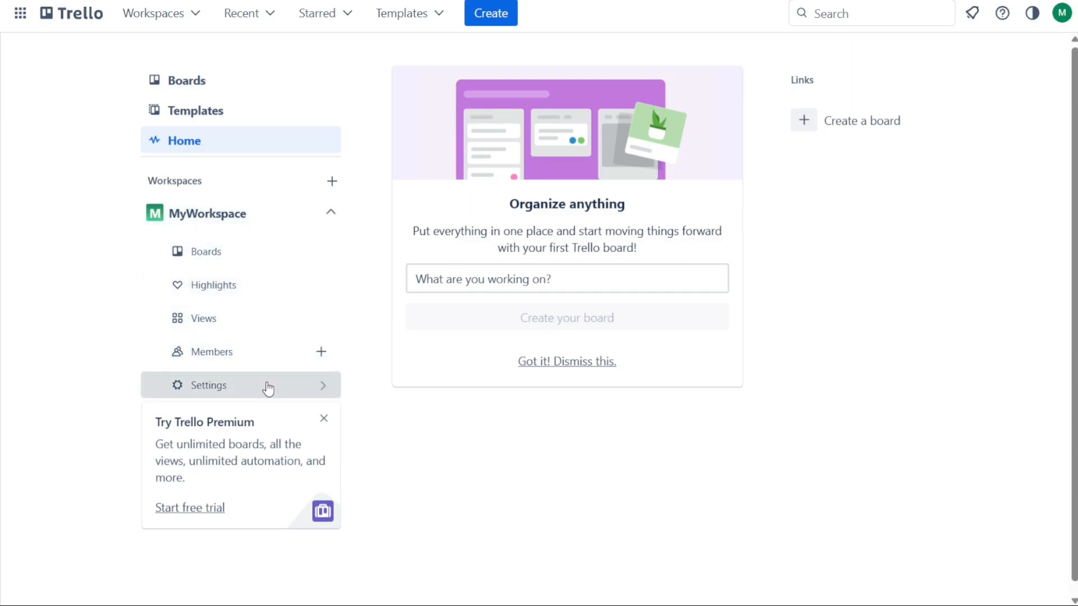
click(324, 418)
click(330, 213)
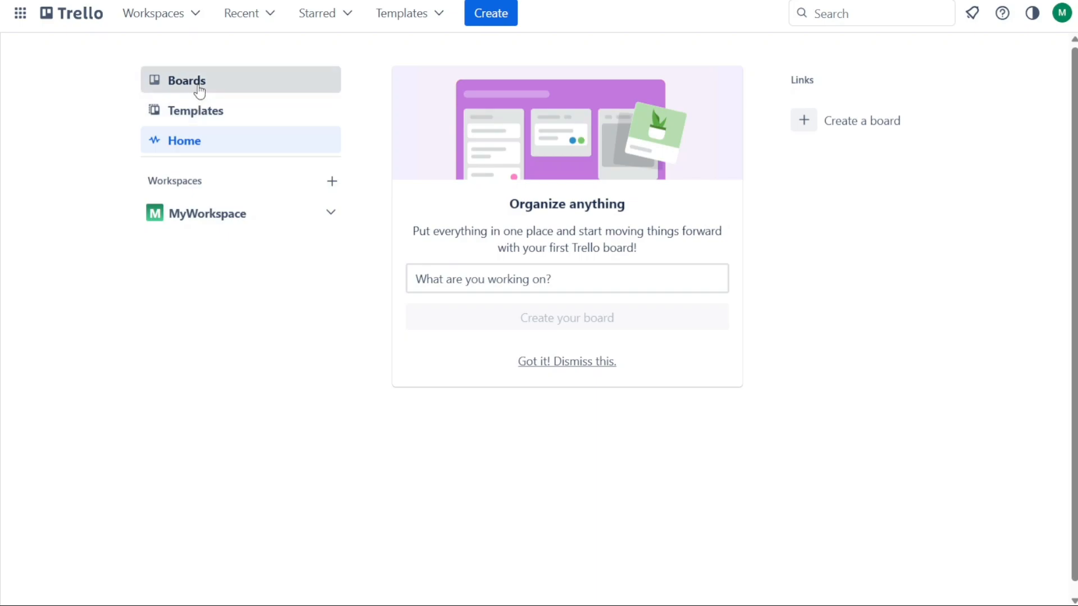
Go to the Boards page and bring up the Create menu for a new board
click(243, 93)
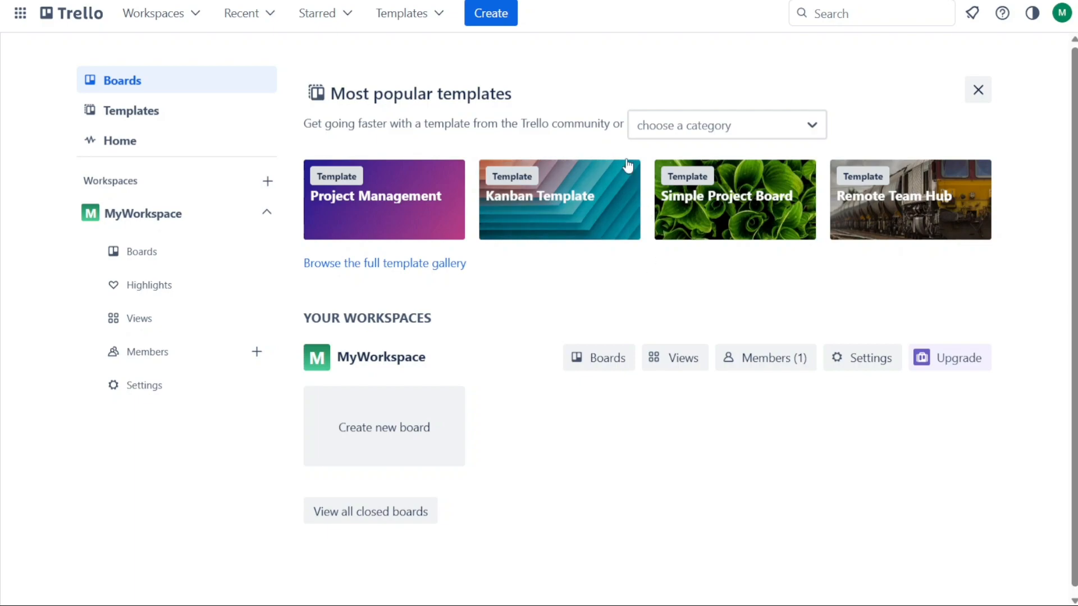
click(490, 18)
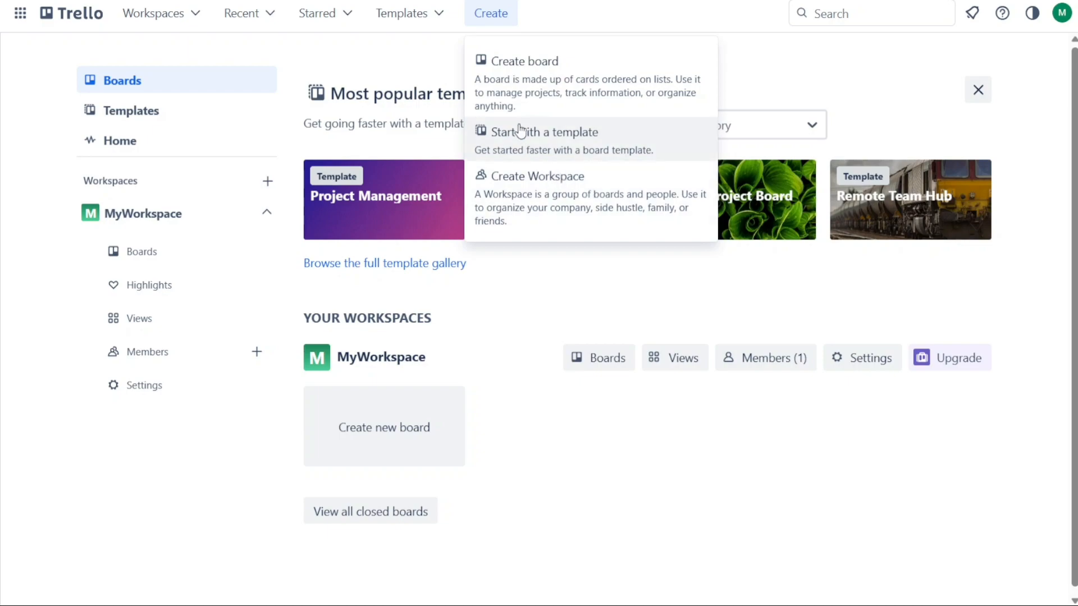
Create a board titled WebDev with the volcano painting background and Workspace visibility
click(581, 73)
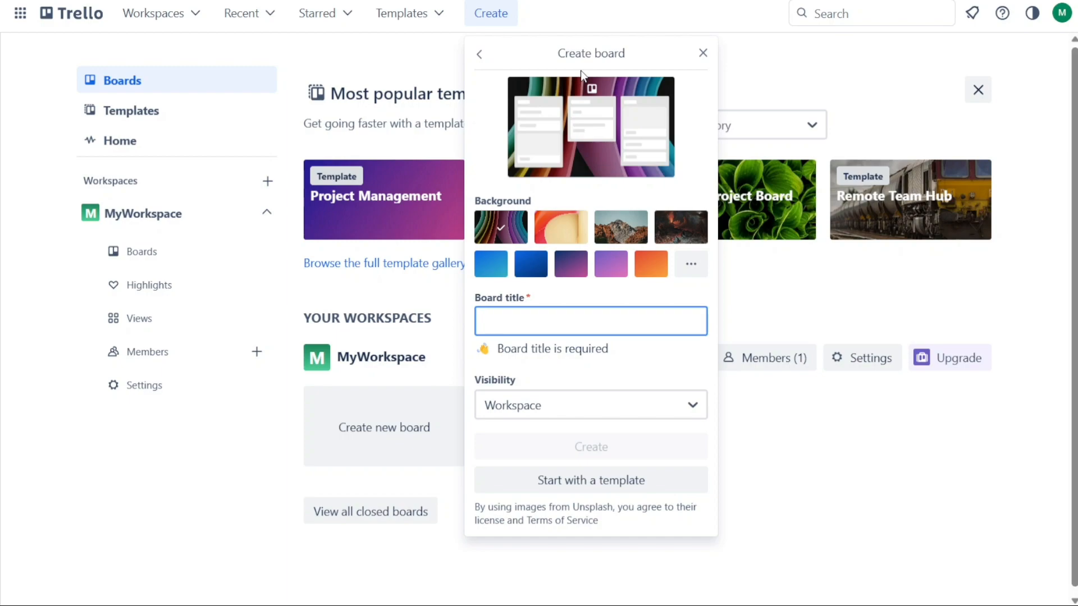
text(WebD)
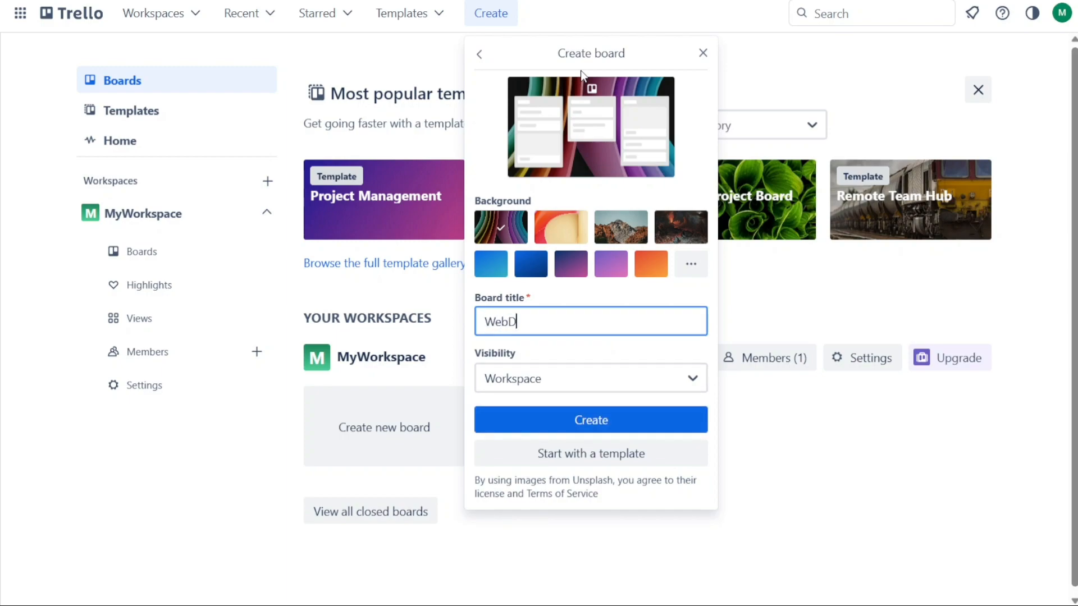
text(ev)
click(608, 227)
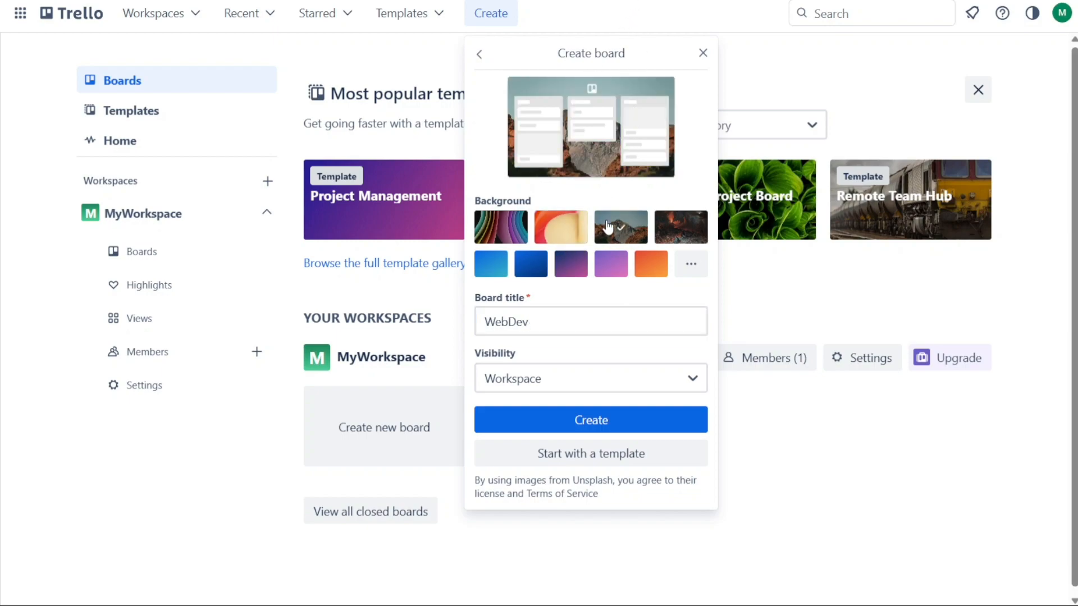
click(672, 228)
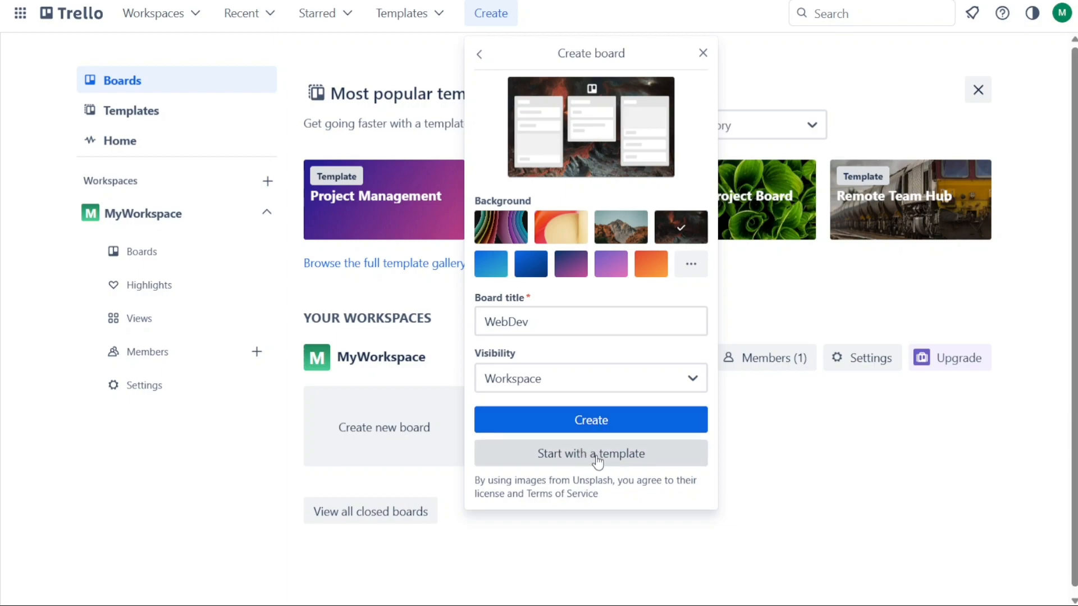
click(598, 429)
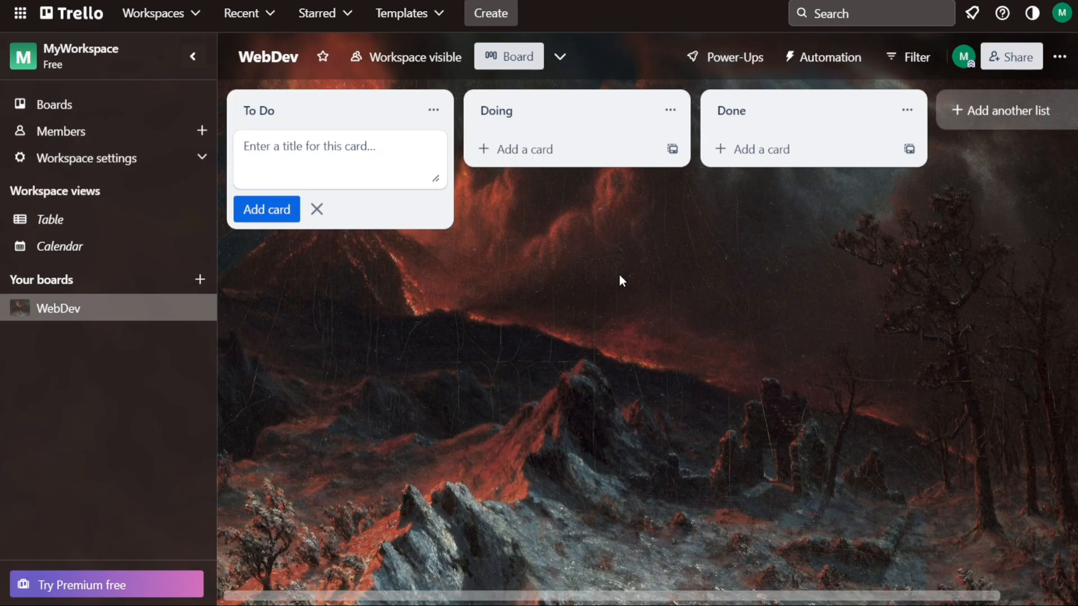
click(111, 107)
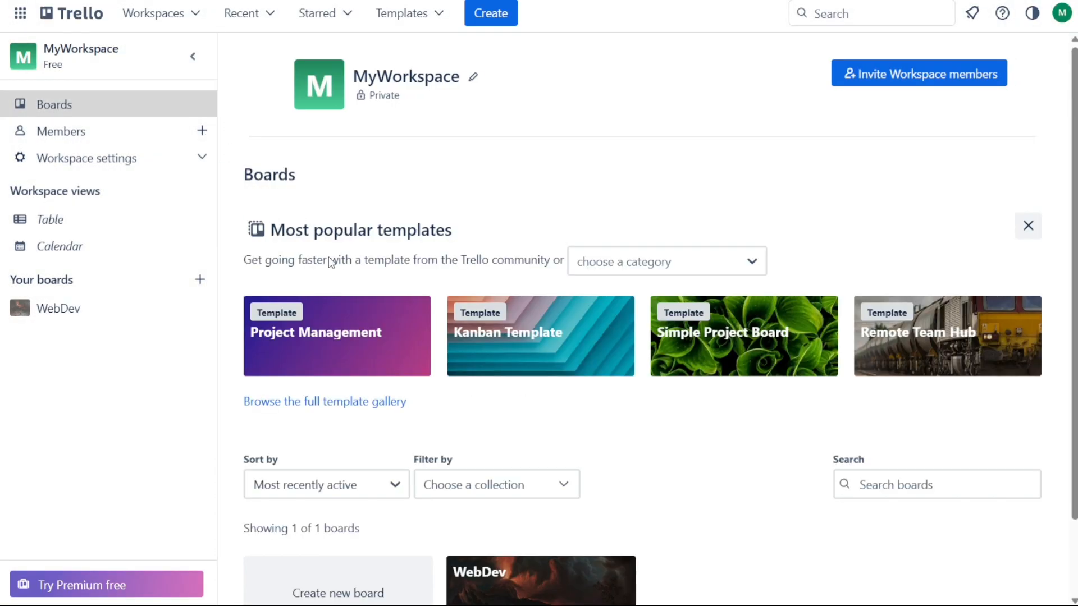
scroll(1073, 242, down, 2)
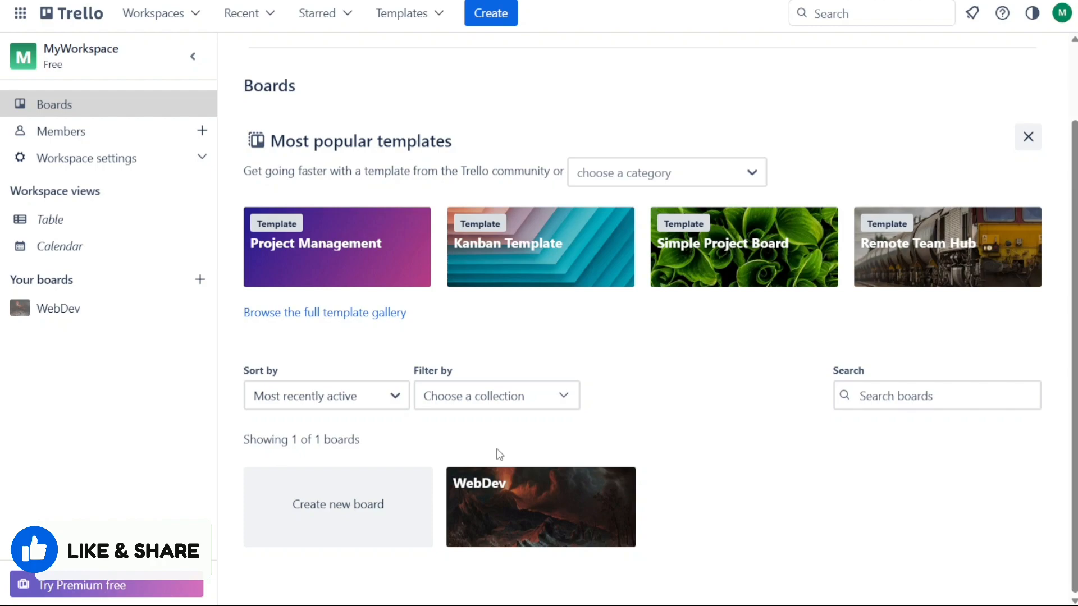
click(524, 505)
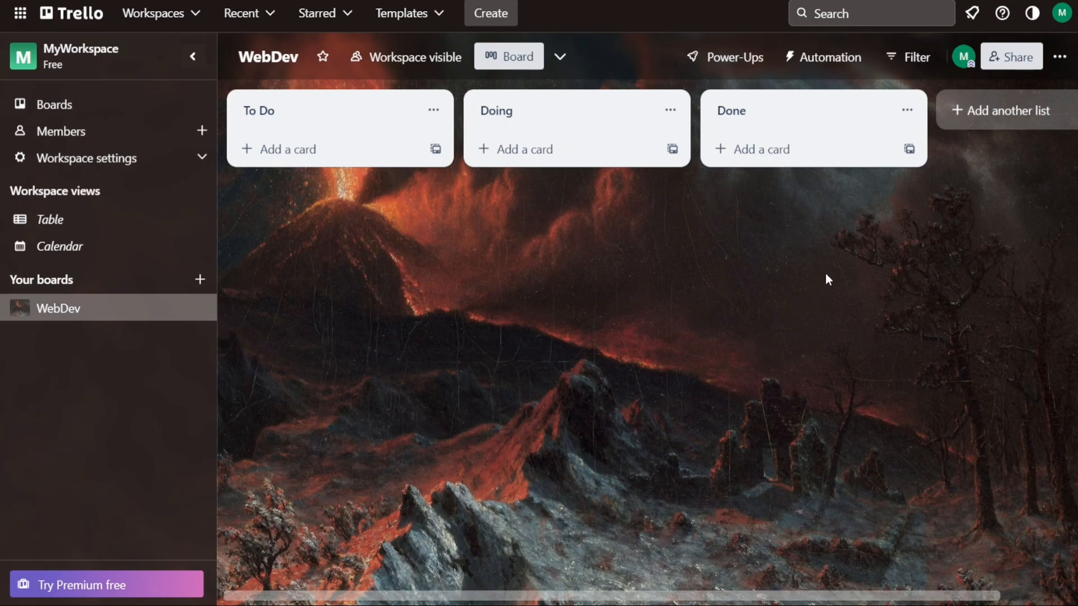
click(1003, 65)
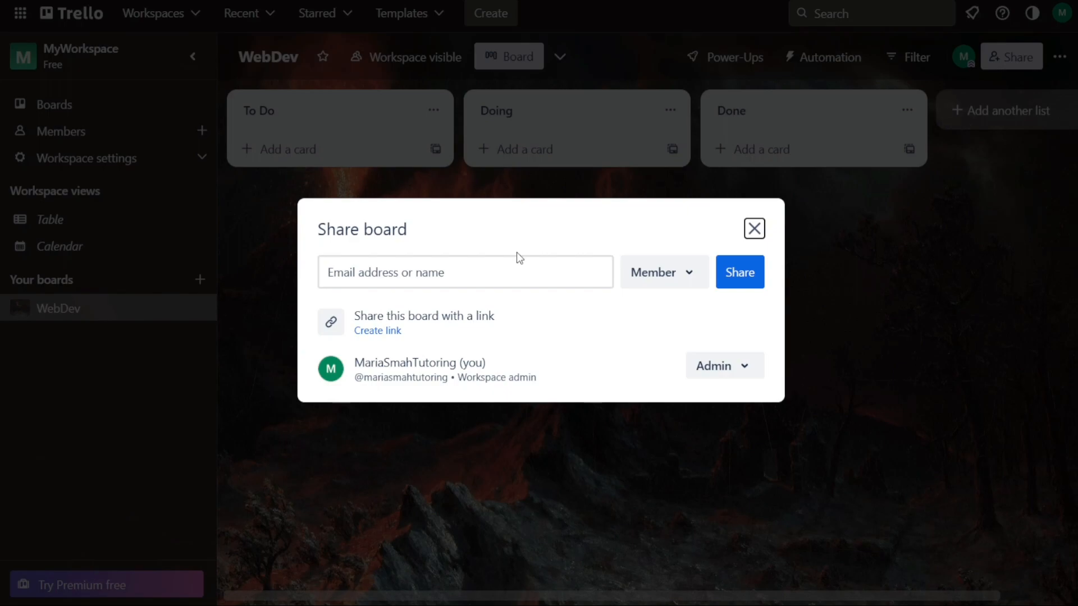
click(502, 262)
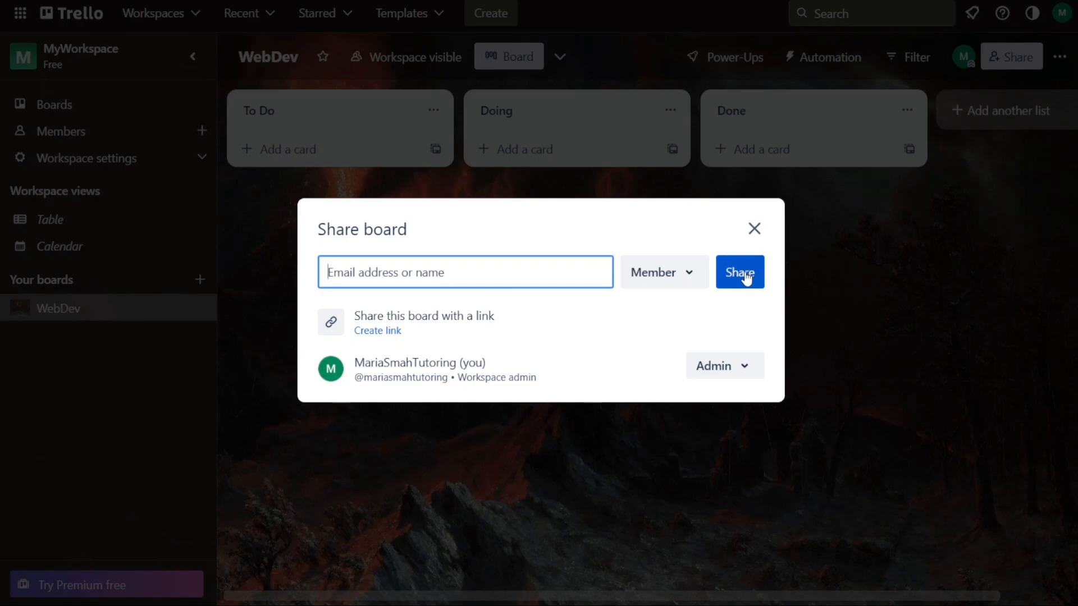
click(754, 229)
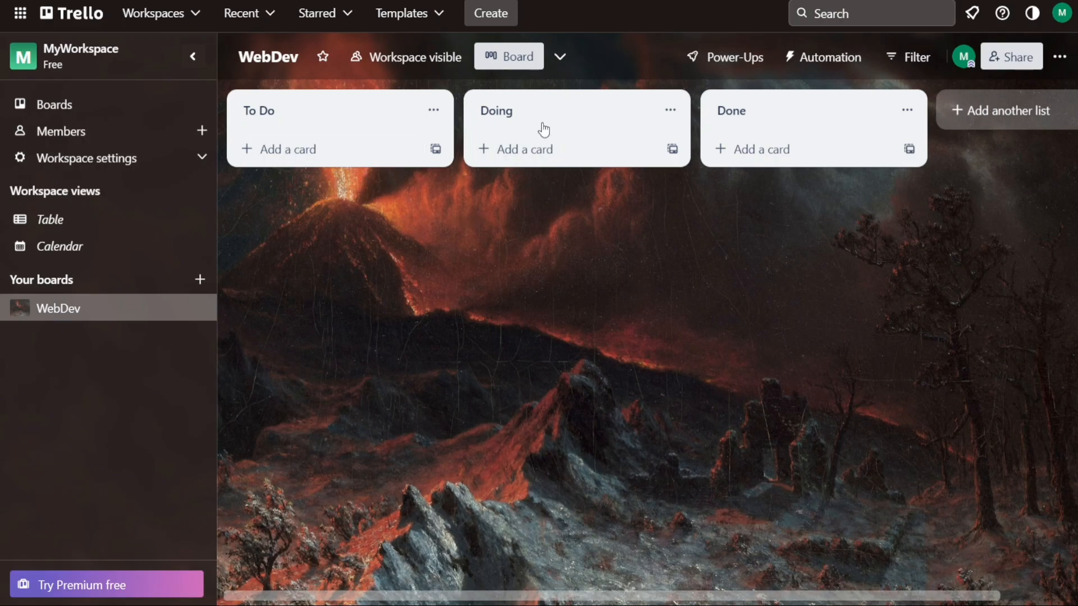
drag(784, 117, 748, 108)
Add a list titled 'For' plus the colleague's name to the right of Done
click(995, 120)
text(For J)
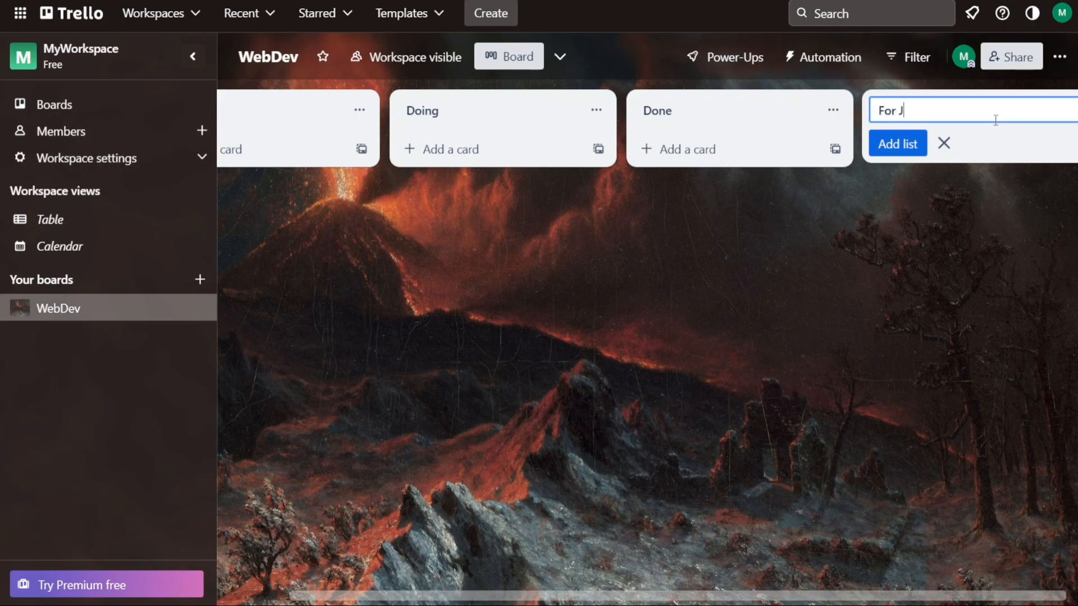
text(ohn)
click(898, 144)
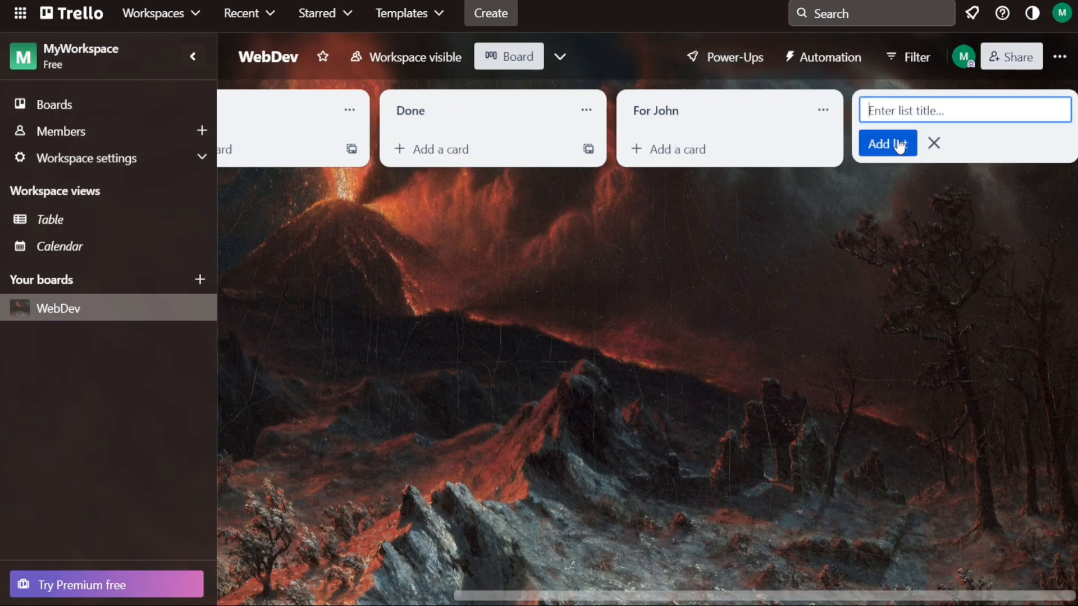
click(934, 144)
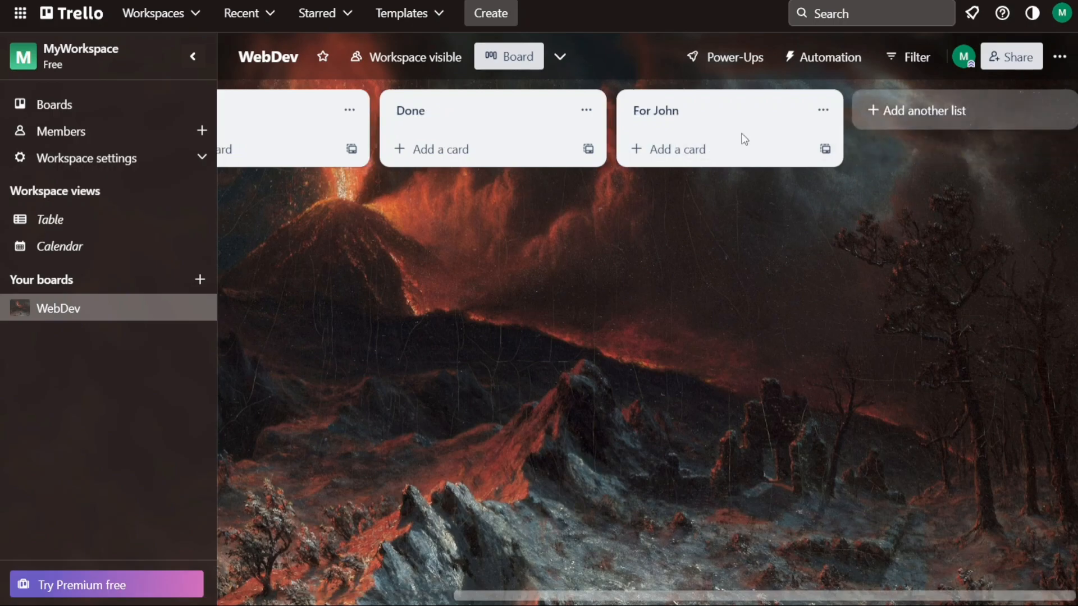
drag(712, 594, 465, 595)
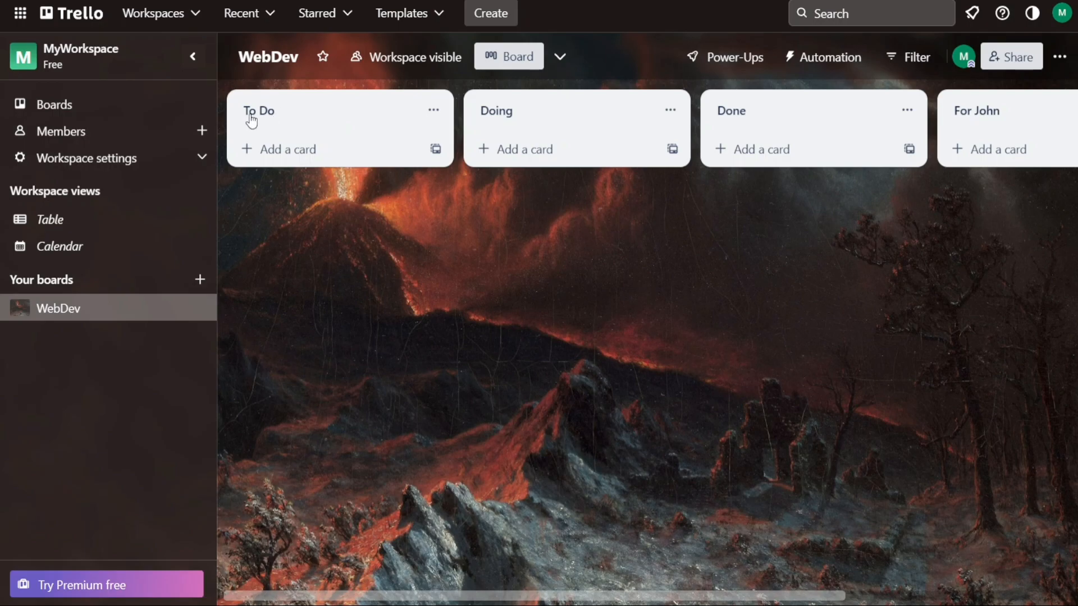
Add a card titled 'The shop page' to To Do and open its details
click(291, 150)
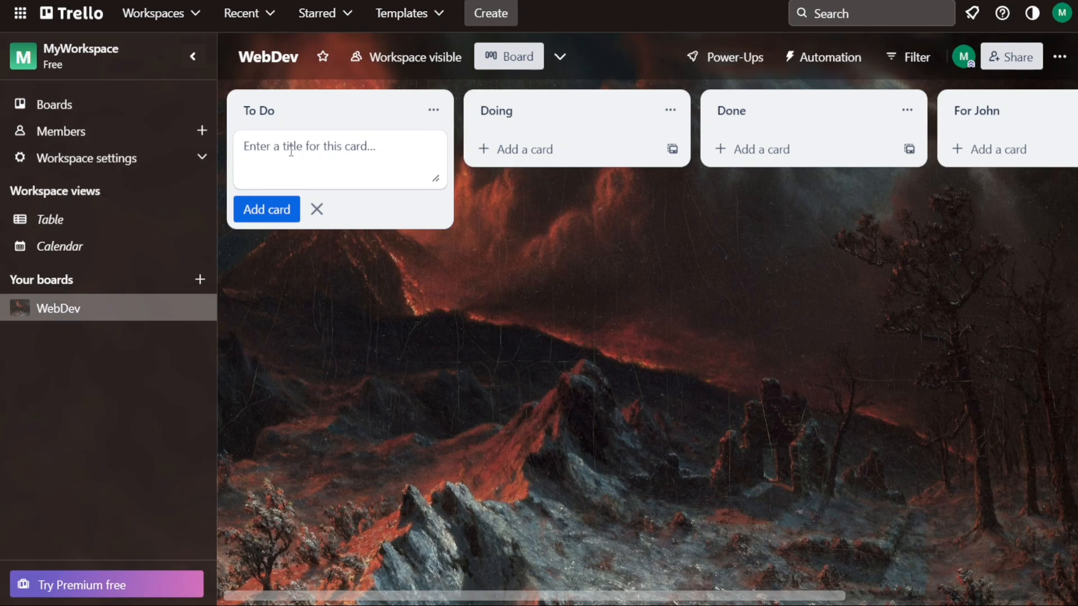
text(The shop page)
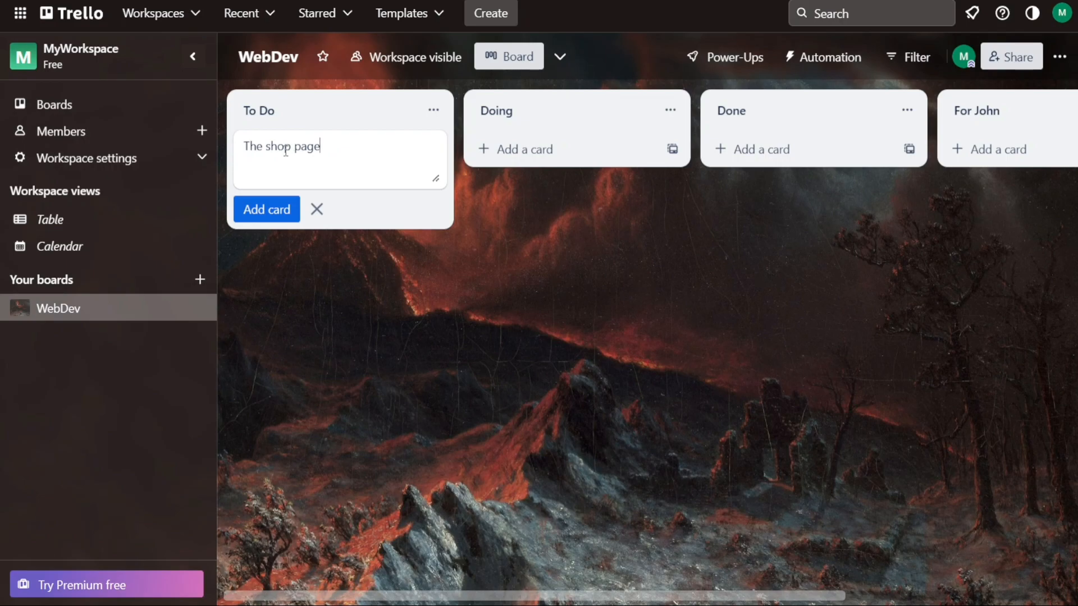
click(261, 216)
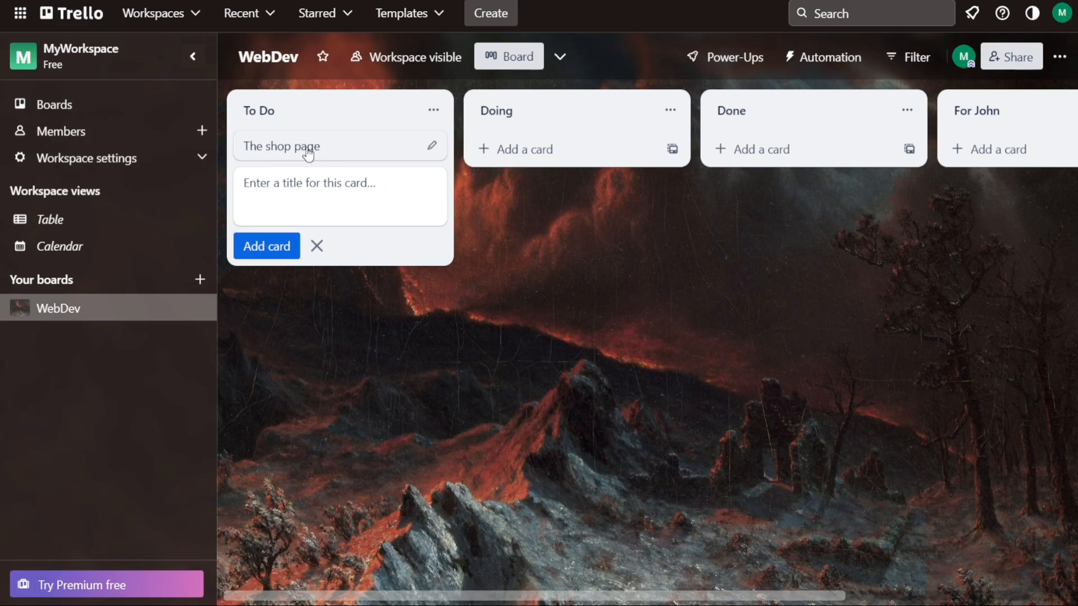
click(346, 155)
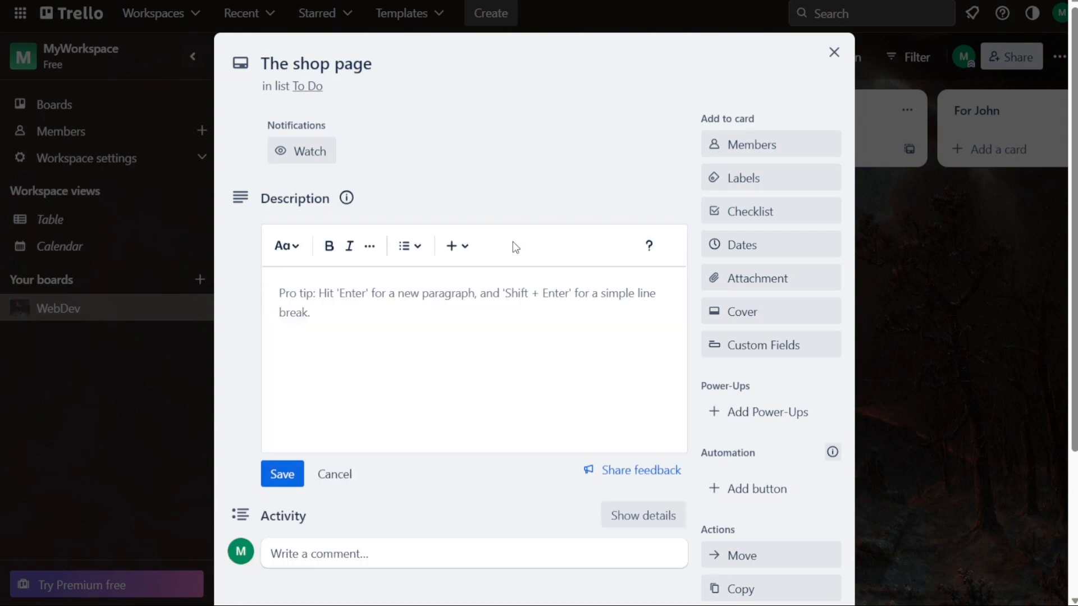
Enter 'Bio' as the card description and post the comment 'Comment'
click(412, 302)
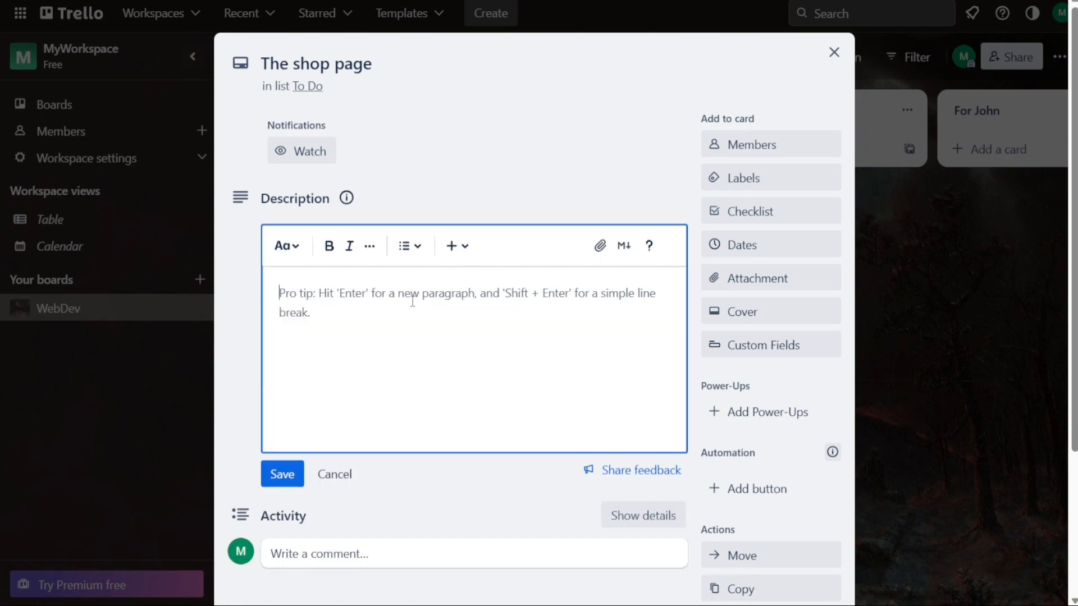
text(Bio)
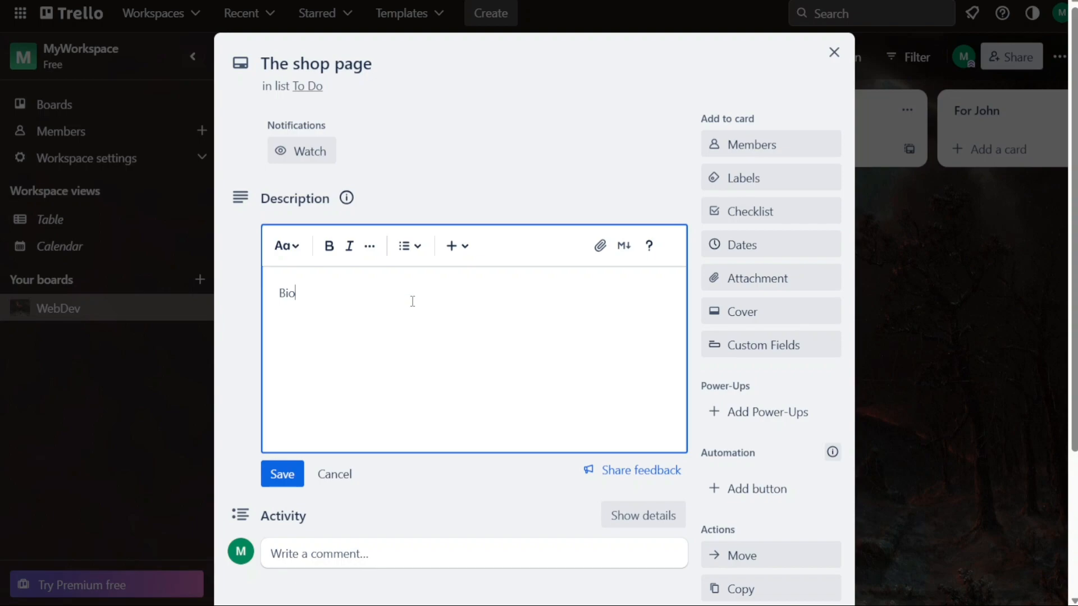
click(399, 553)
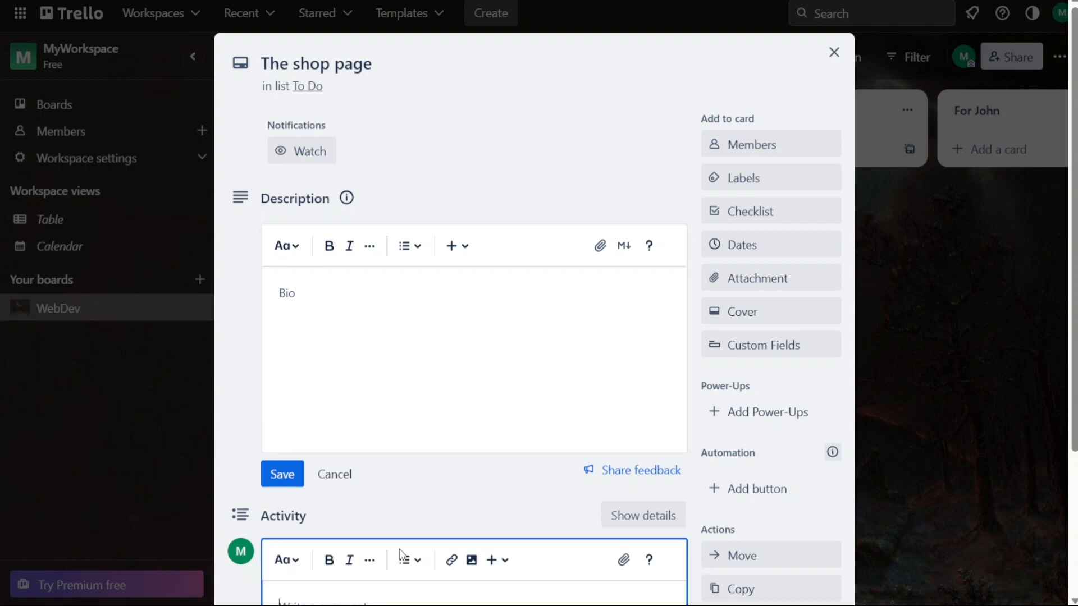
text(C)
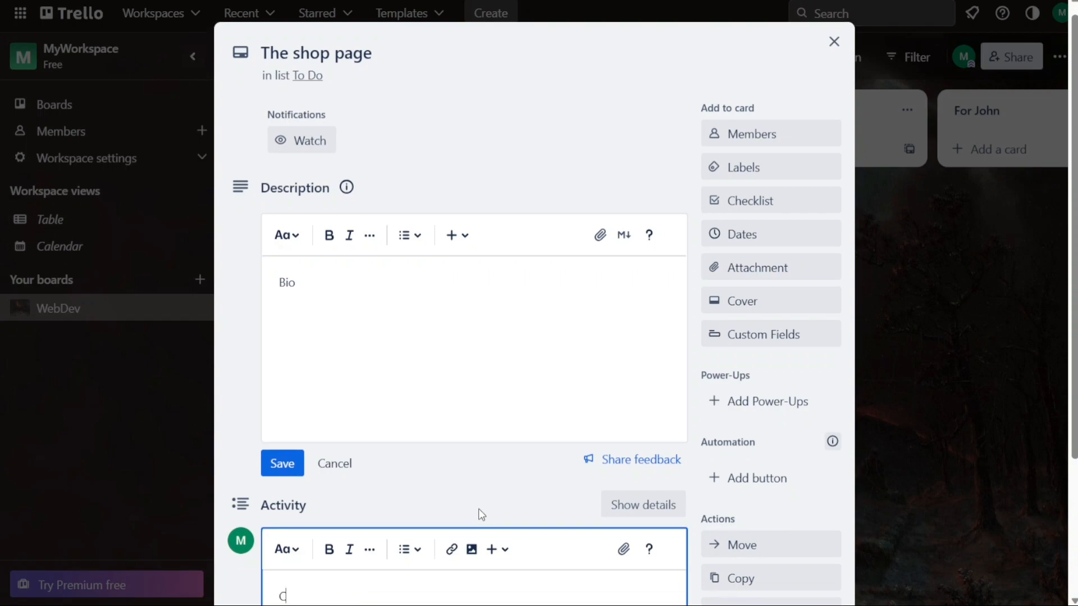
text(omment)
drag(1073, 400, 1073, 488)
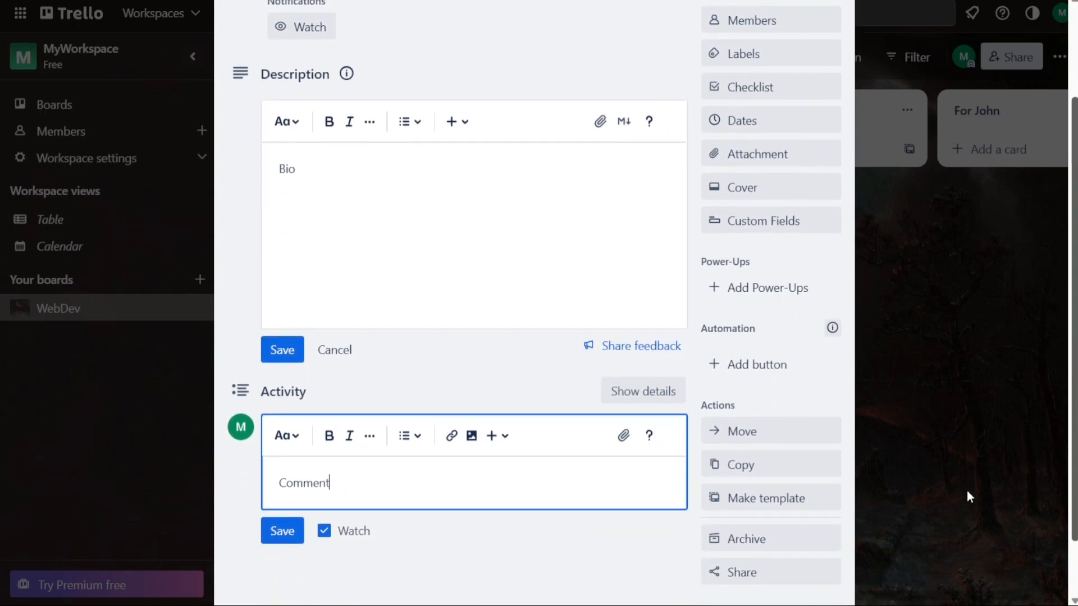
click(282, 531)
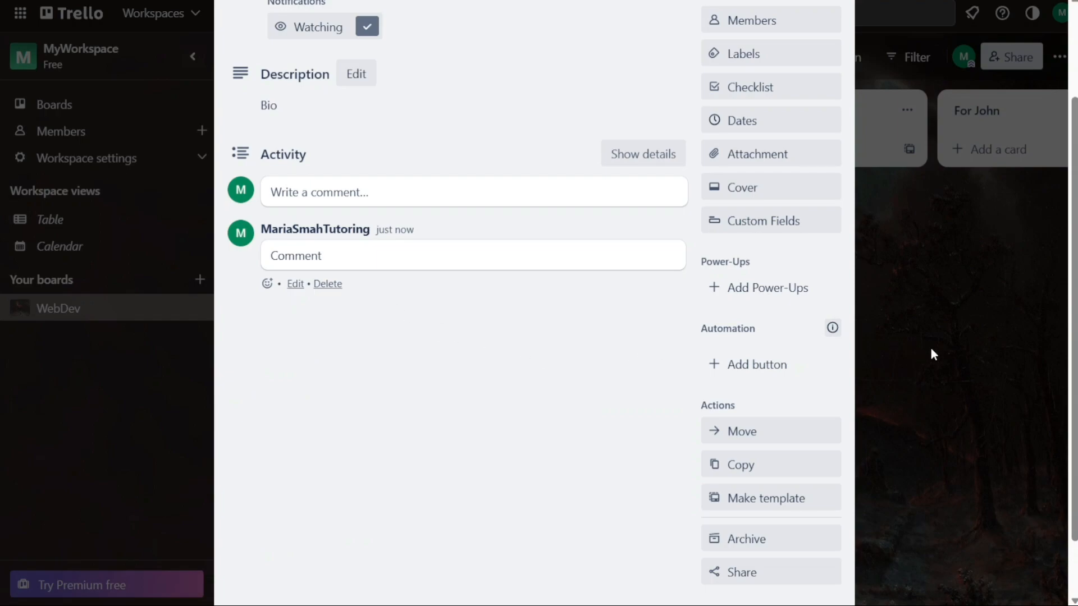
drag(1074, 351, 1030, 258)
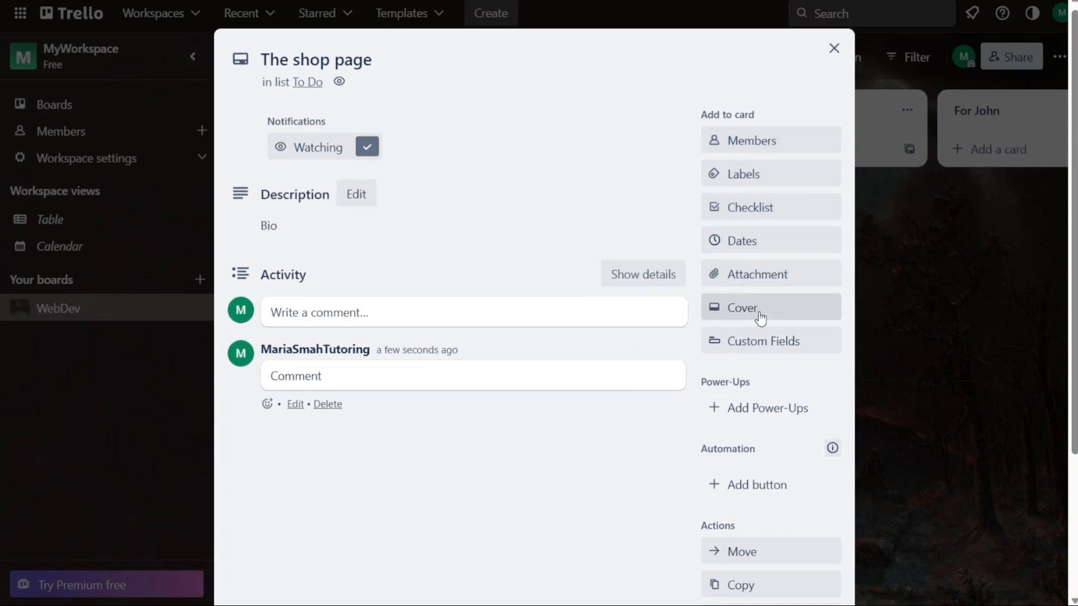
Save the Bio description, attach cap1.jfif to the card, and close the card
click(768, 216)
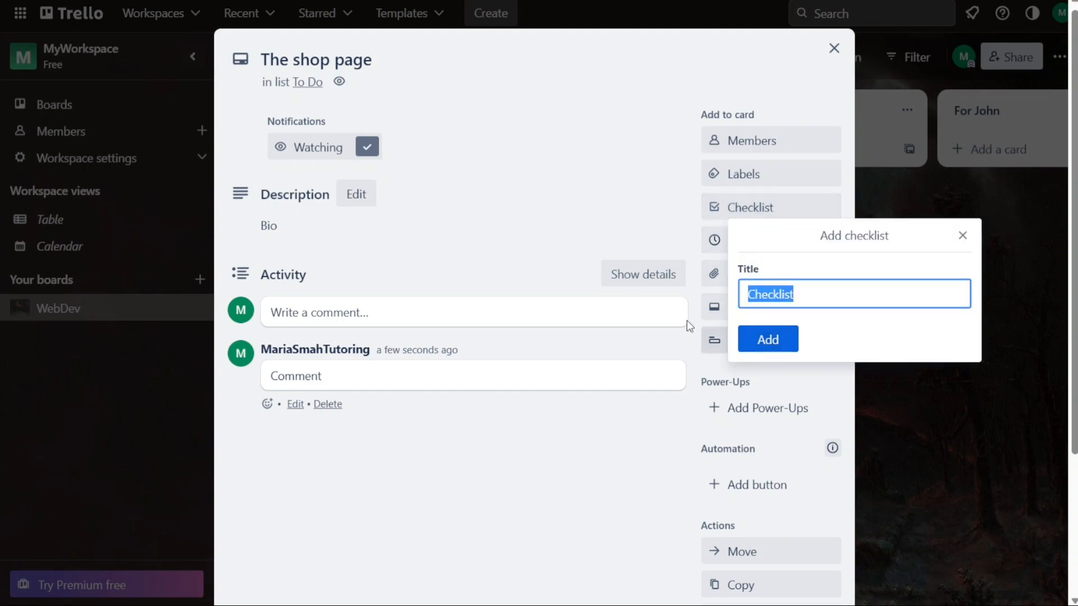
click(650, 232)
click(650, 231)
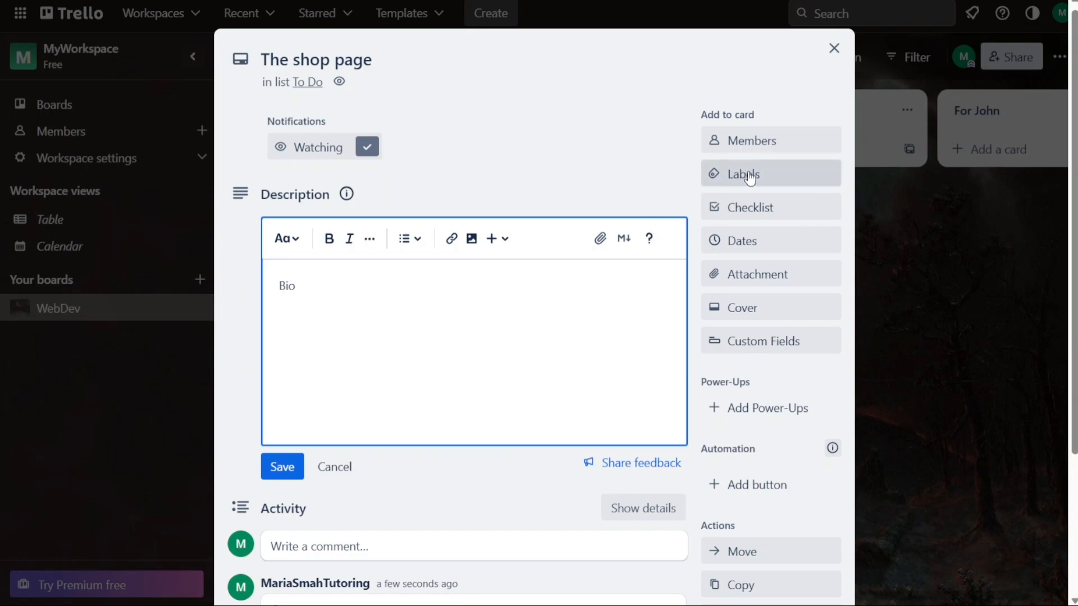
click(686, 171)
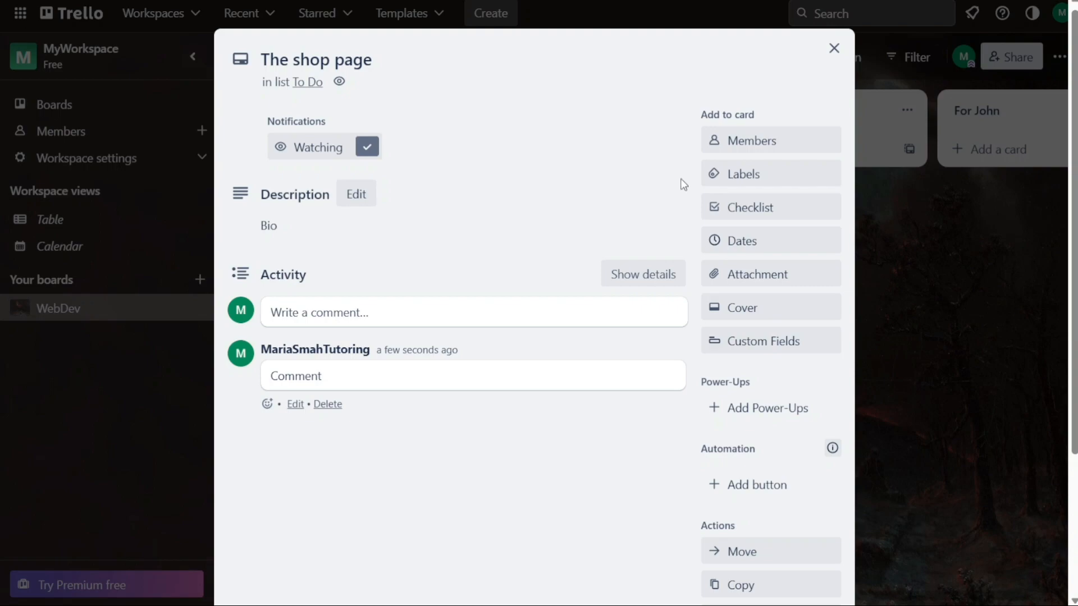
click(746, 278)
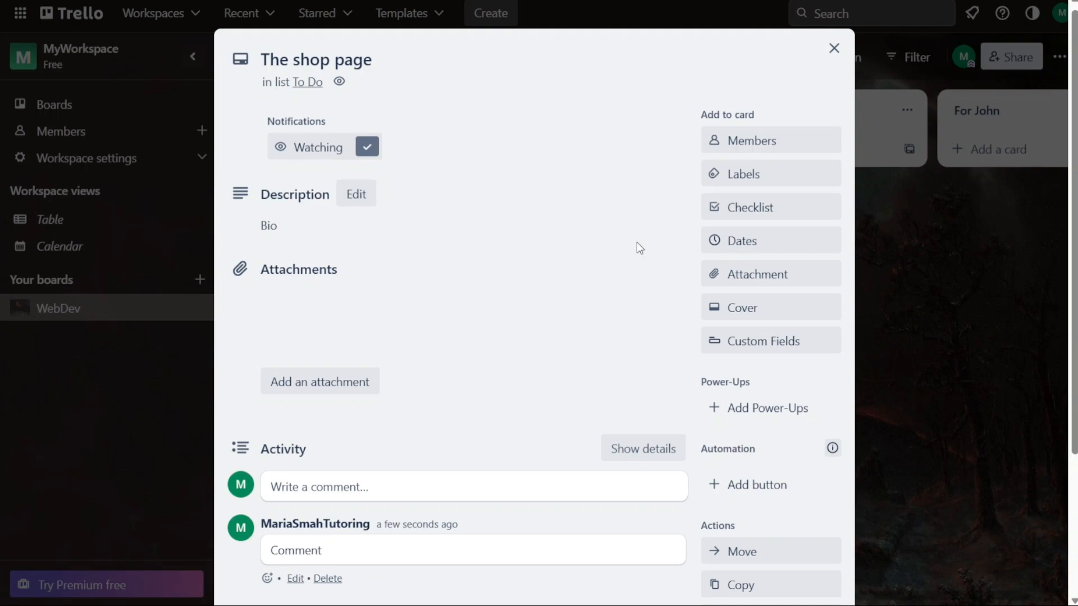
click(833, 55)
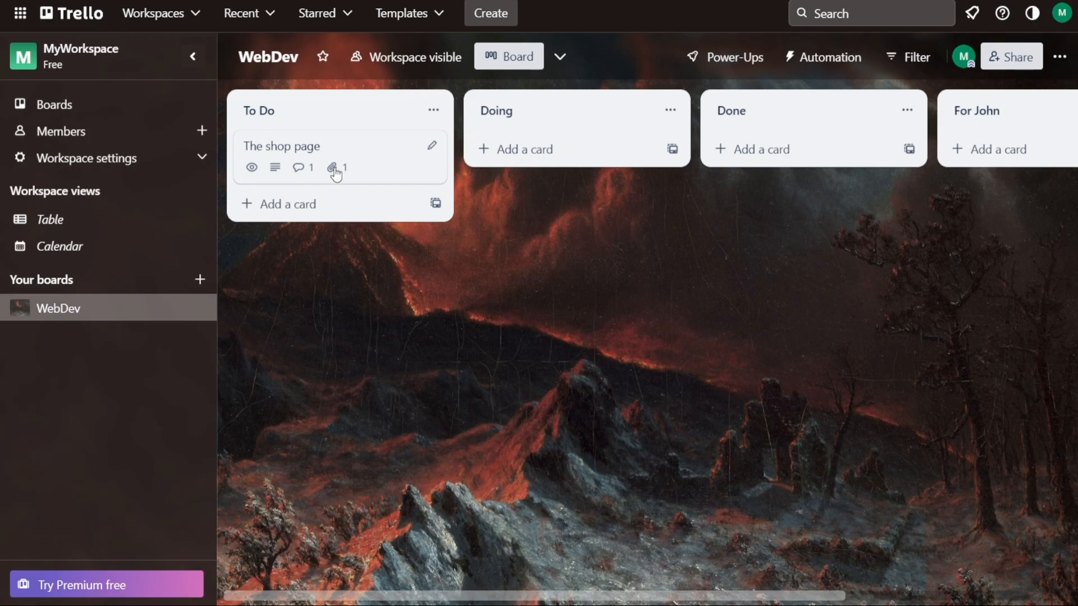
click(289, 204)
text(T)
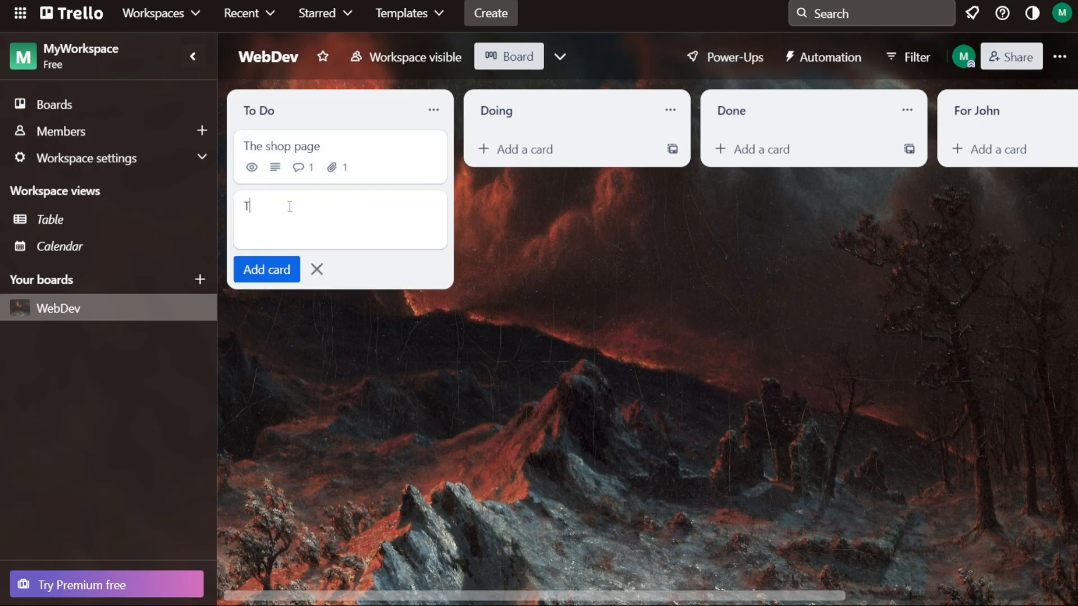
text(he contact us page)
key(Return)
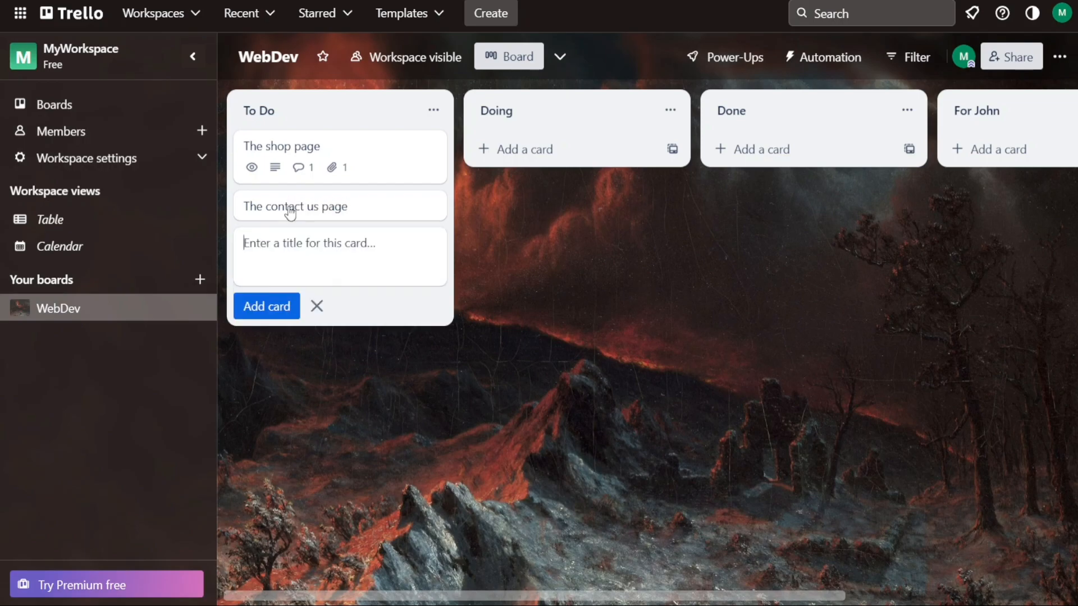
click(315, 305)
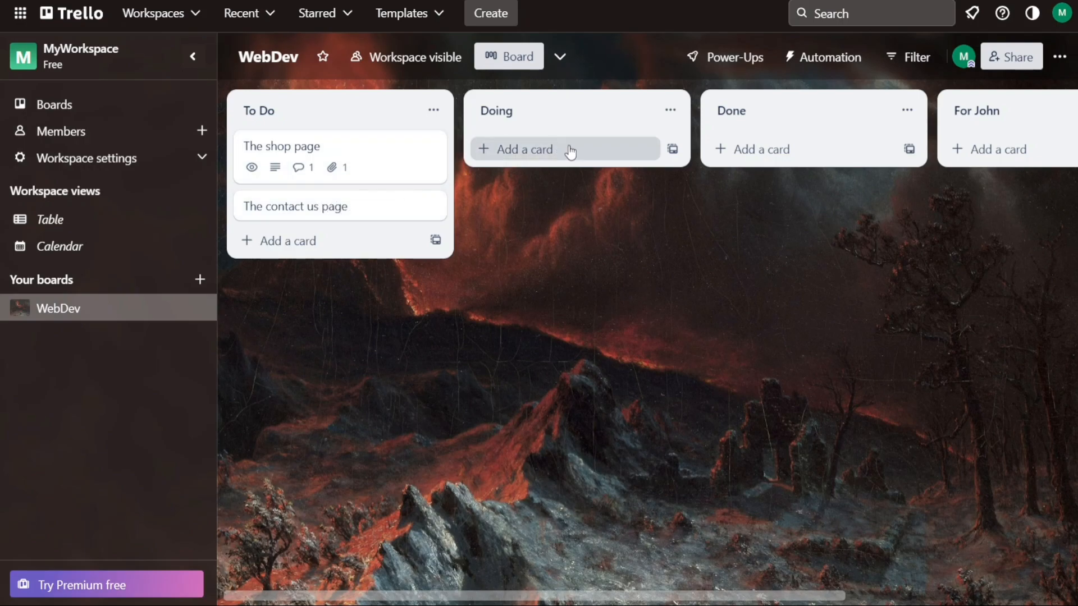
Share the WebDev board with the collaborator by entering their e-mail address
click(1010, 64)
click(443, 261)
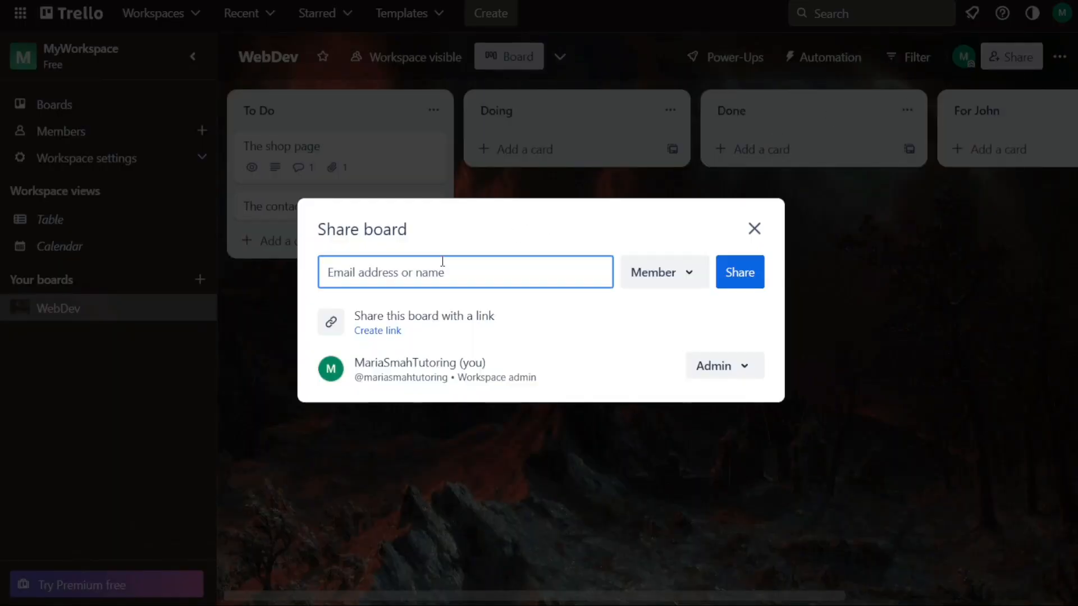
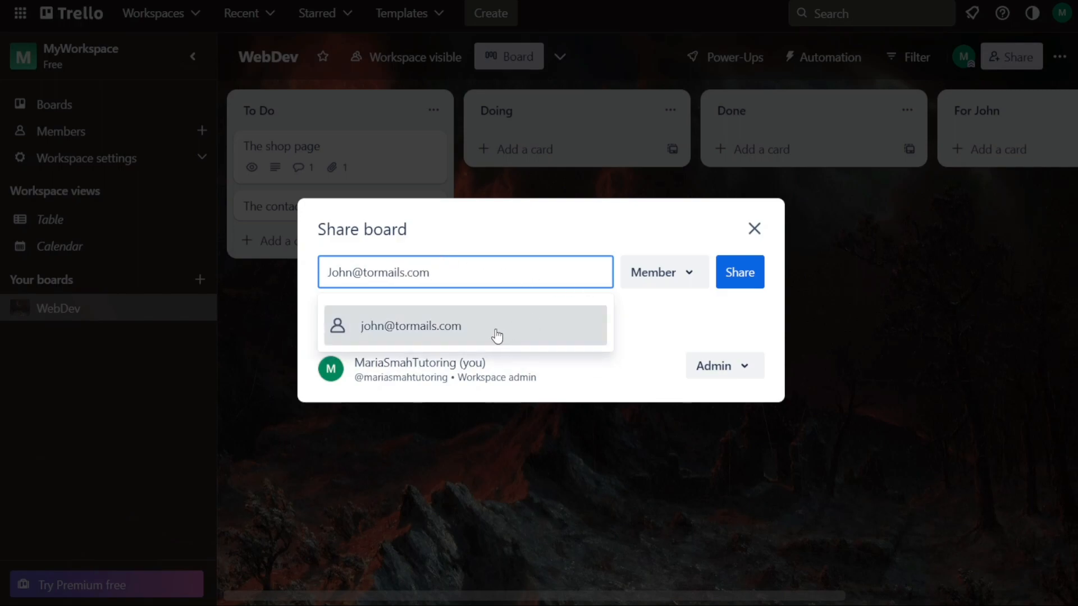
click(497, 336)
click(746, 233)
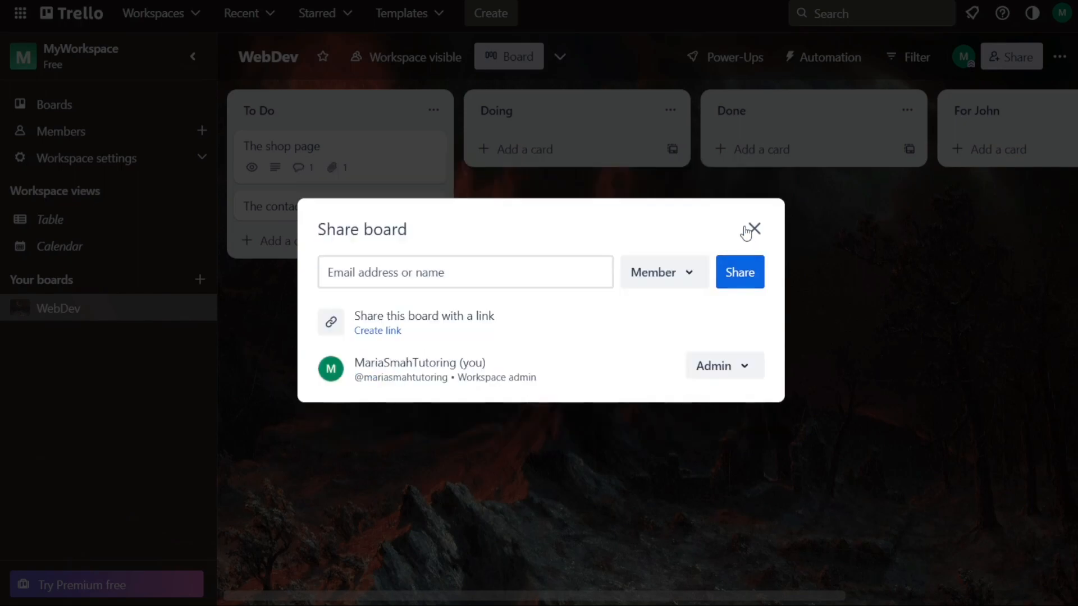
click(753, 206)
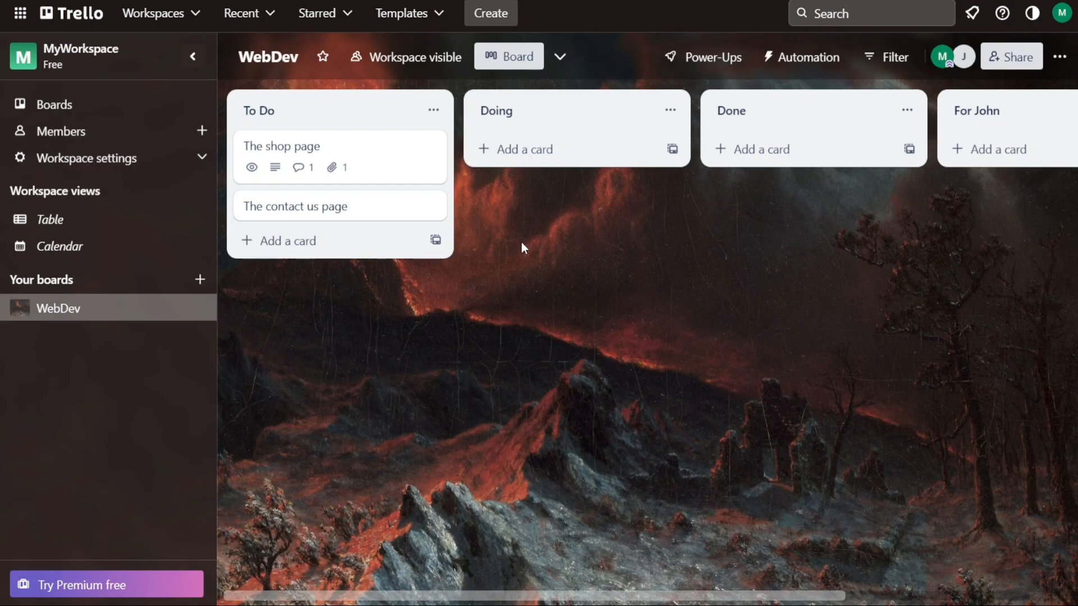
Move The shop page card to Doing and back to the top of To Do, then open it
drag(356, 159, 505, 145)
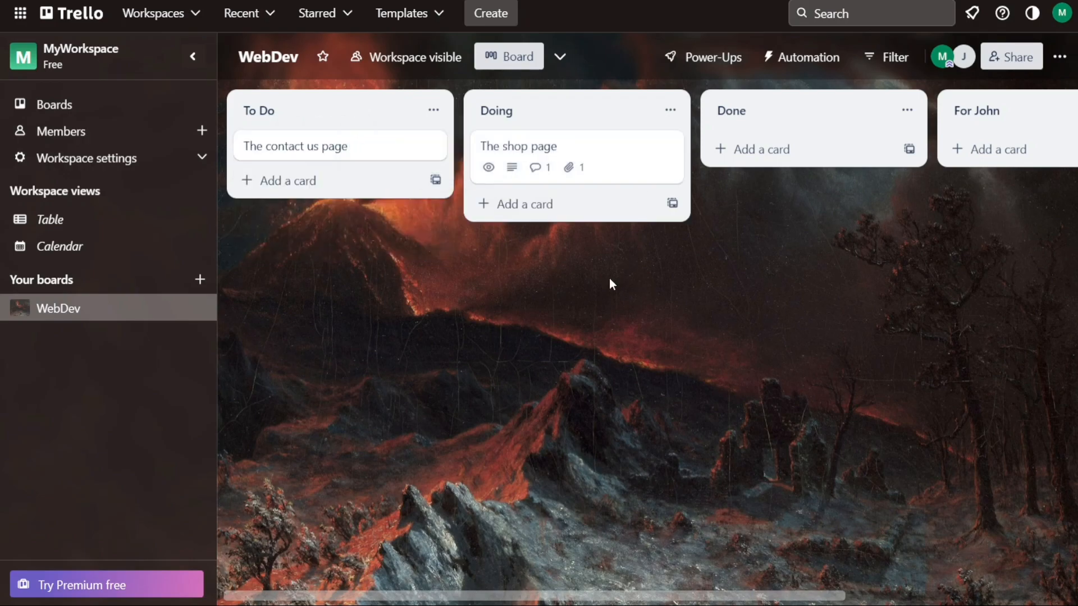
drag(609, 151, 400, 139)
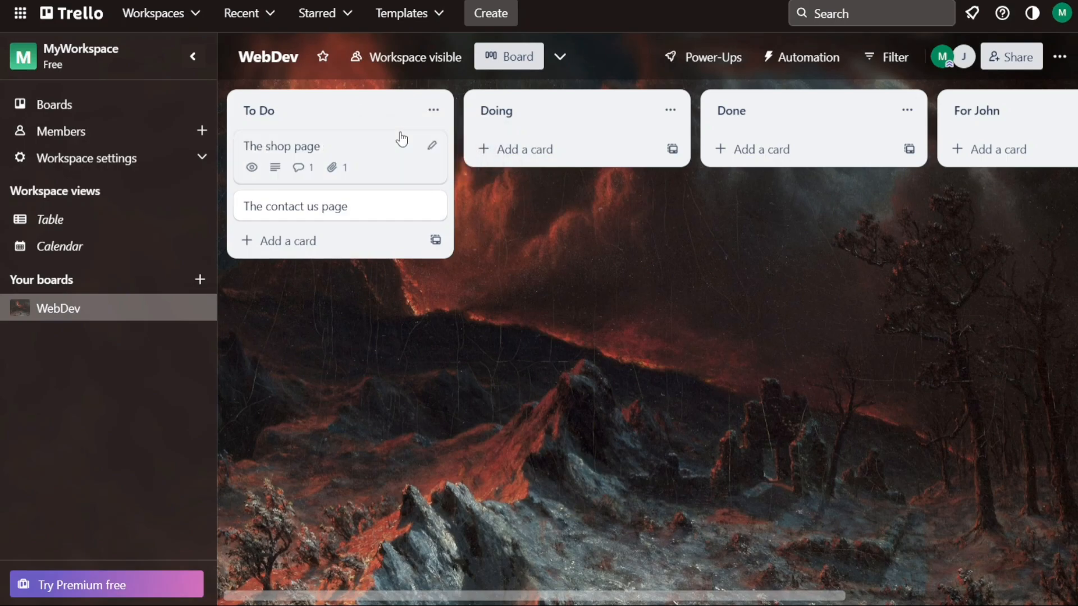
click(332, 145)
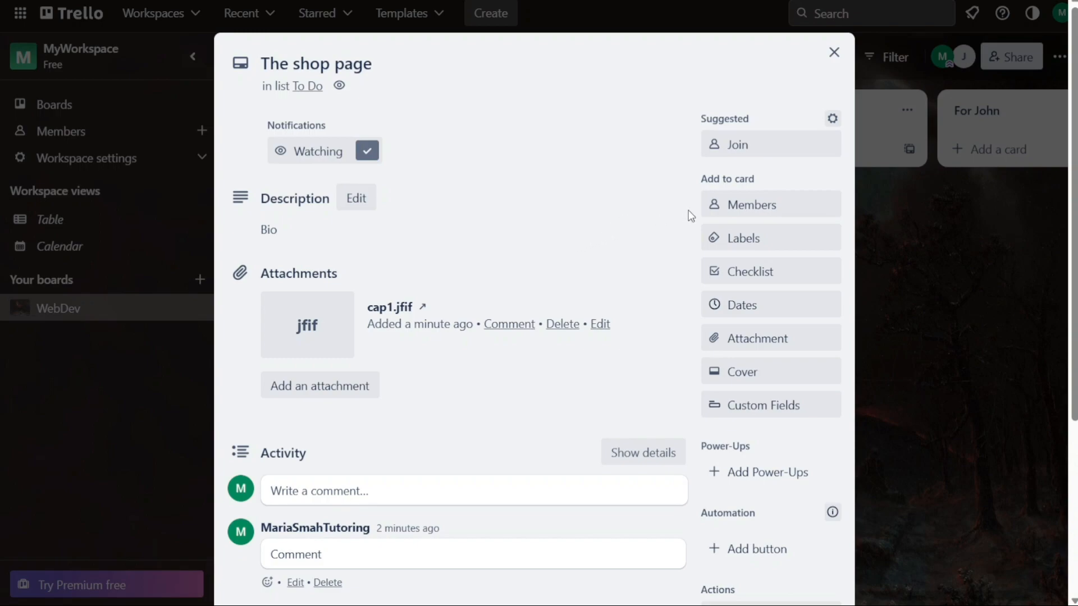
Search for the invited member and add them to The shop page card's members
click(778, 207)
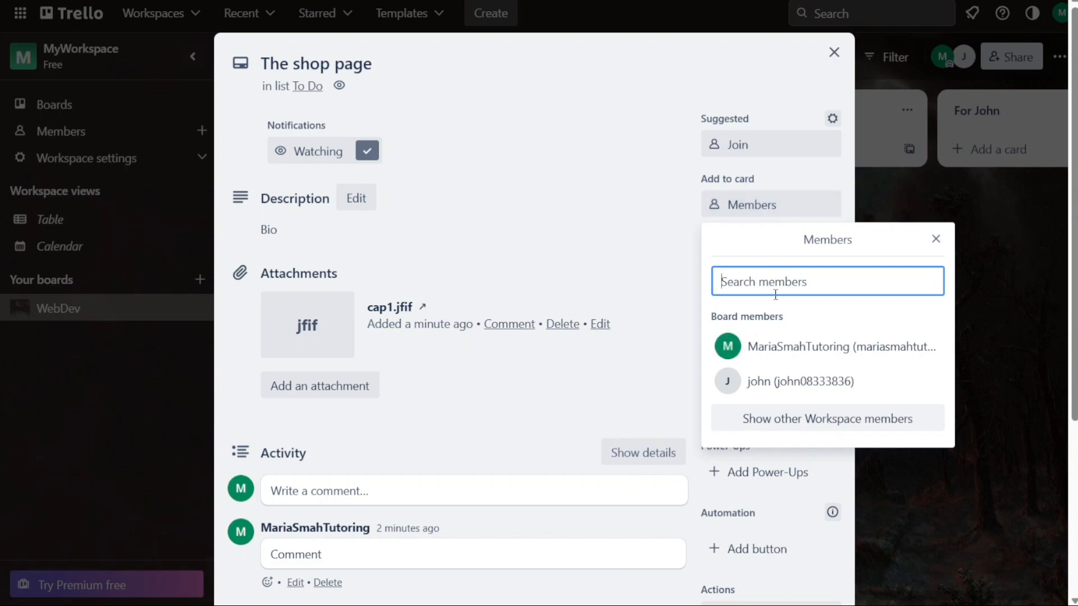
text(john)
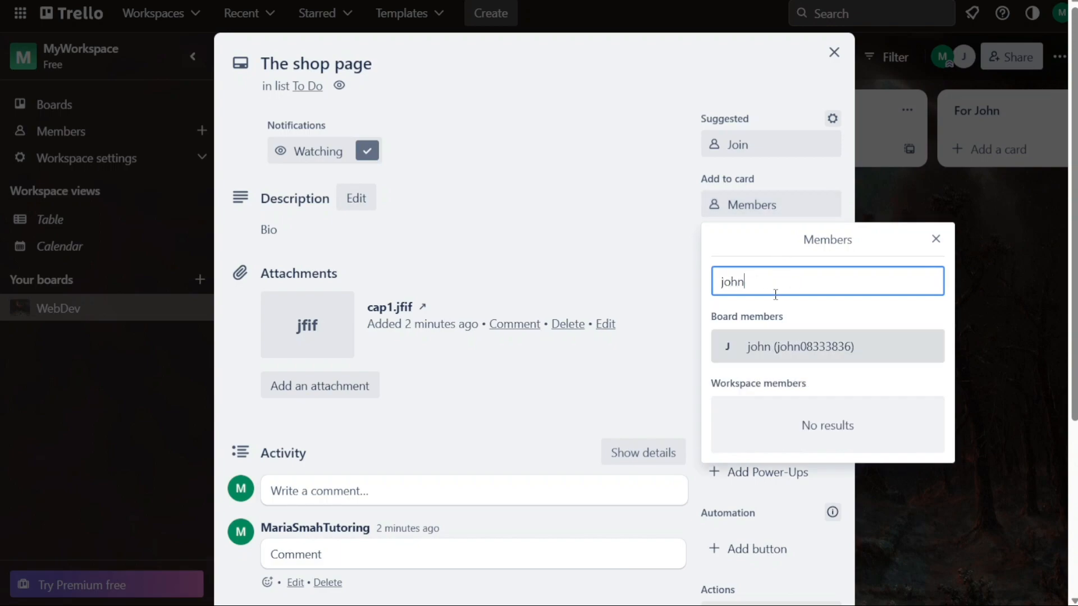
click(779, 345)
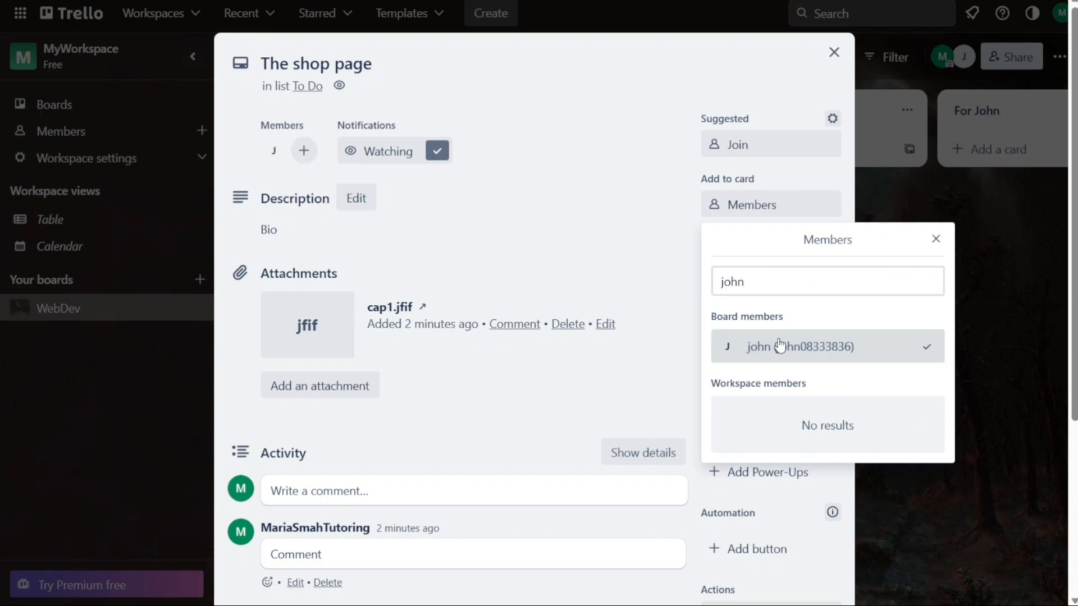
click(936, 240)
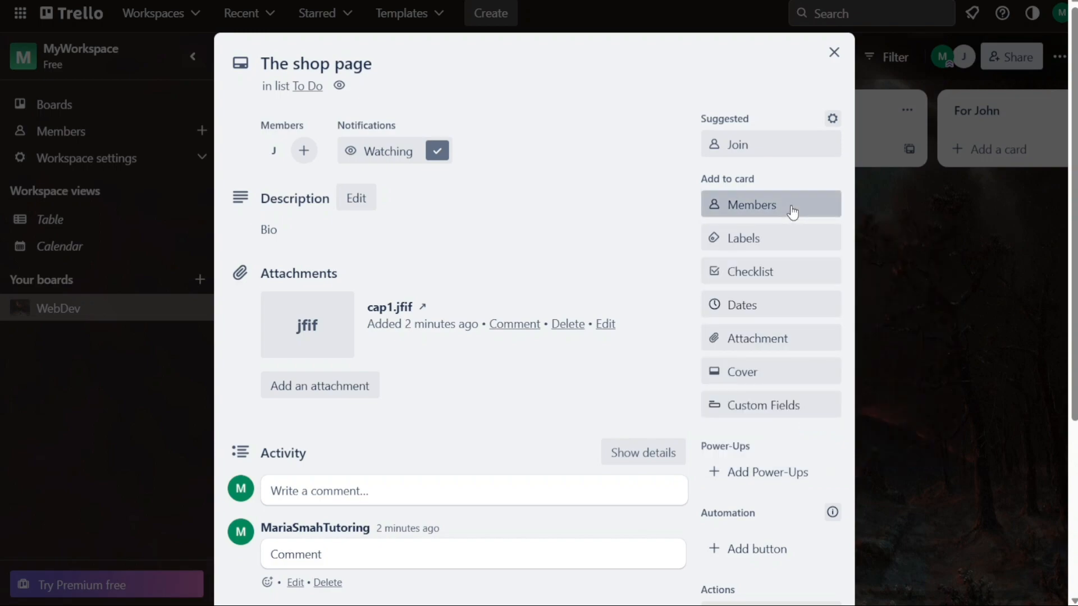
click(793, 209)
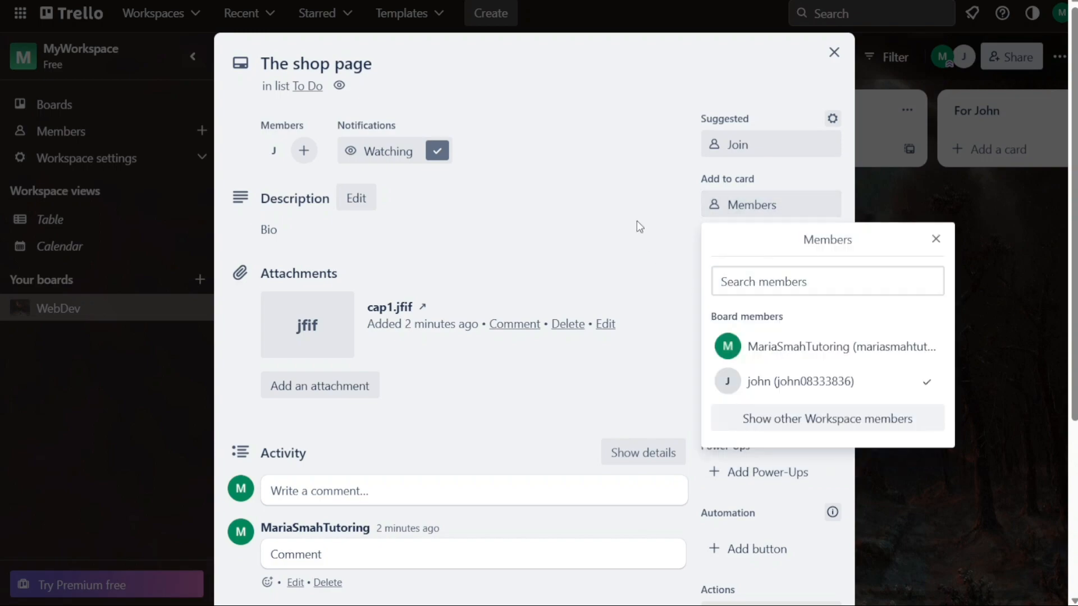
click(638, 227)
View the assigned member's profile popup, then close the card back to the board
click(648, 204)
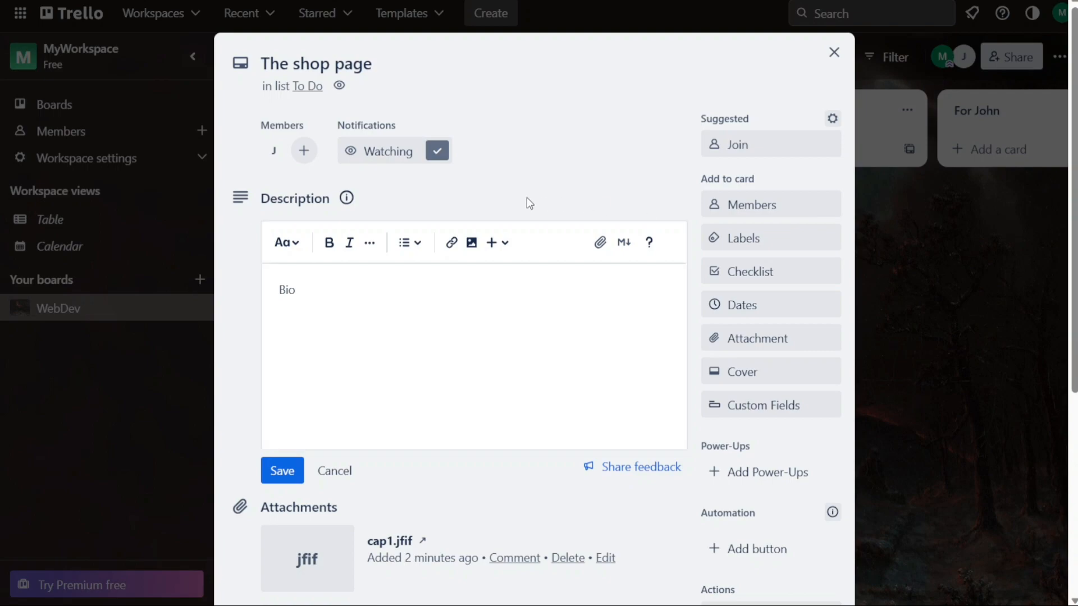
click(274, 150)
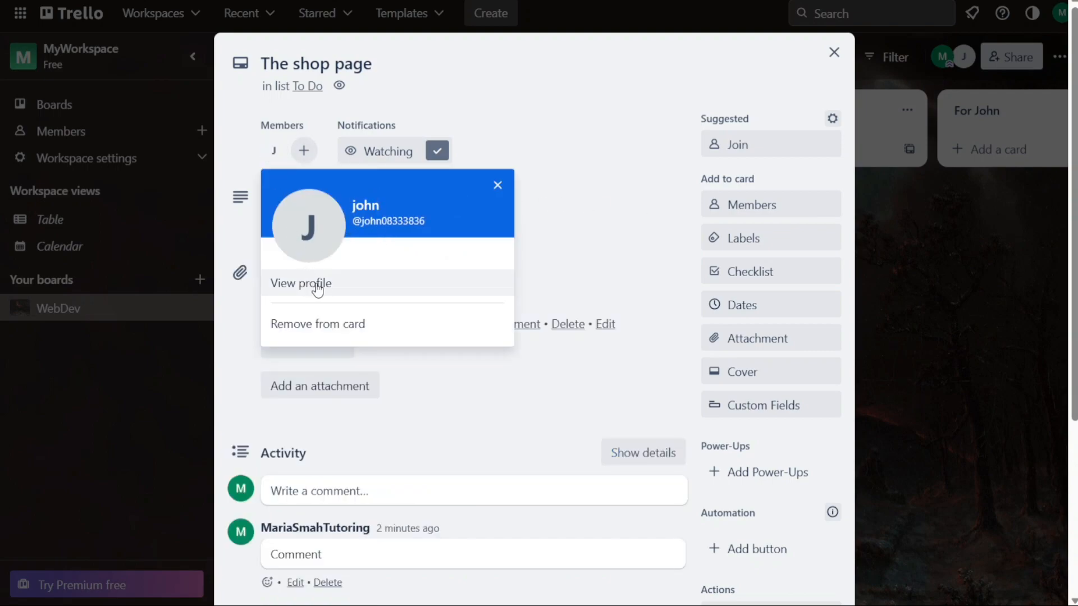
click(234, 151)
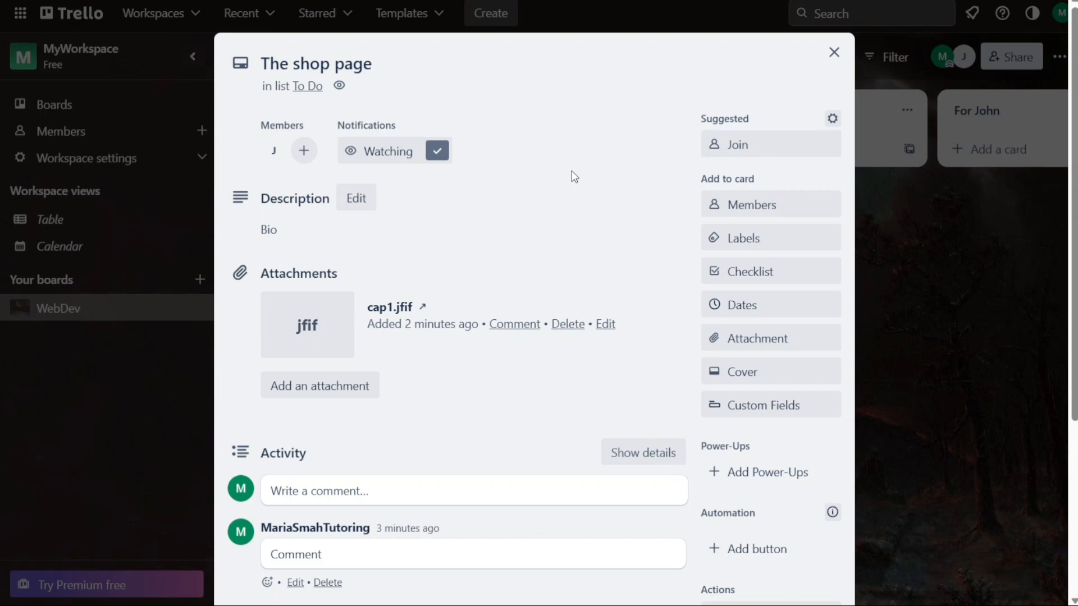
click(833, 54)
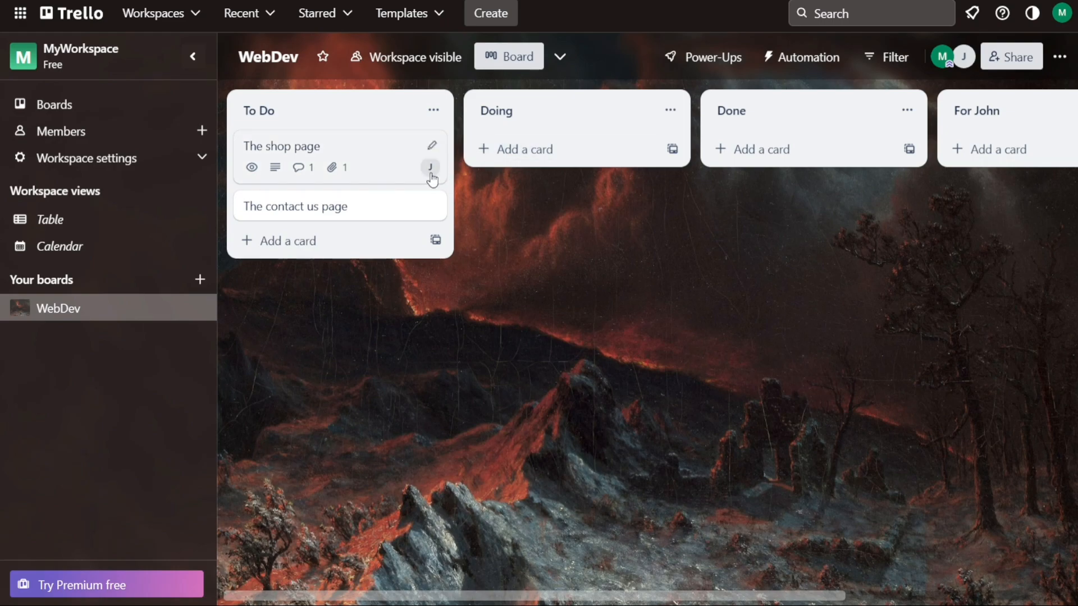
Give The shop page card a June 8 due date
click(362, 158)
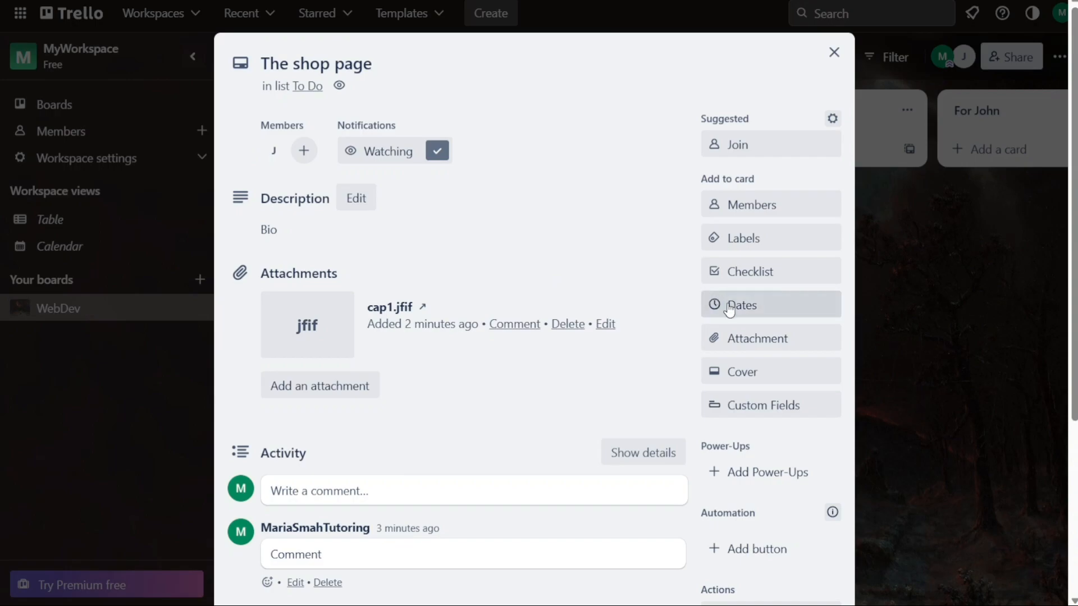
click(729, 308)
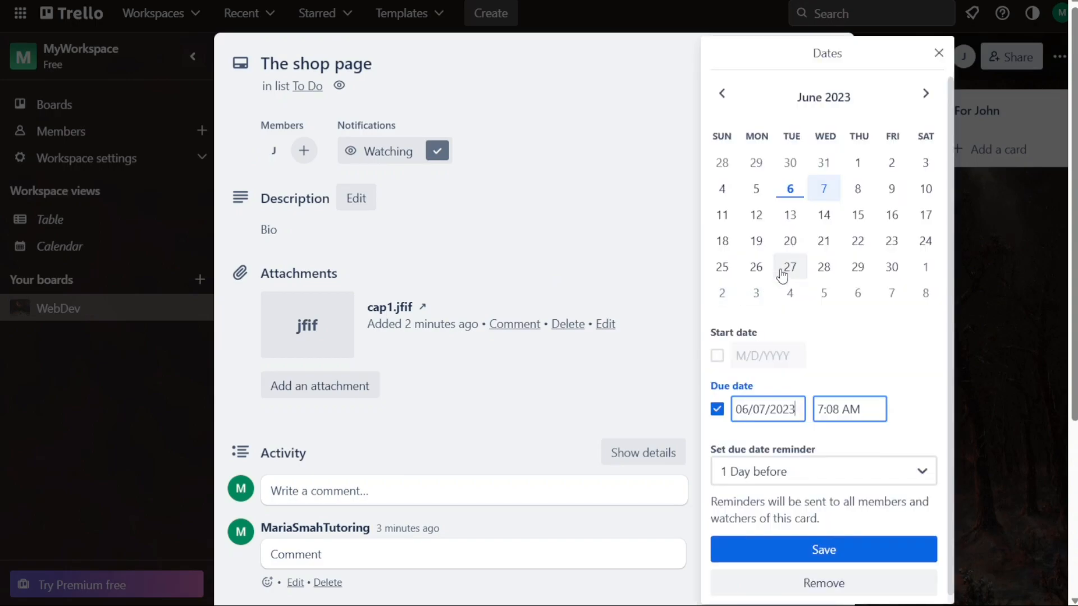
click(857, 188)
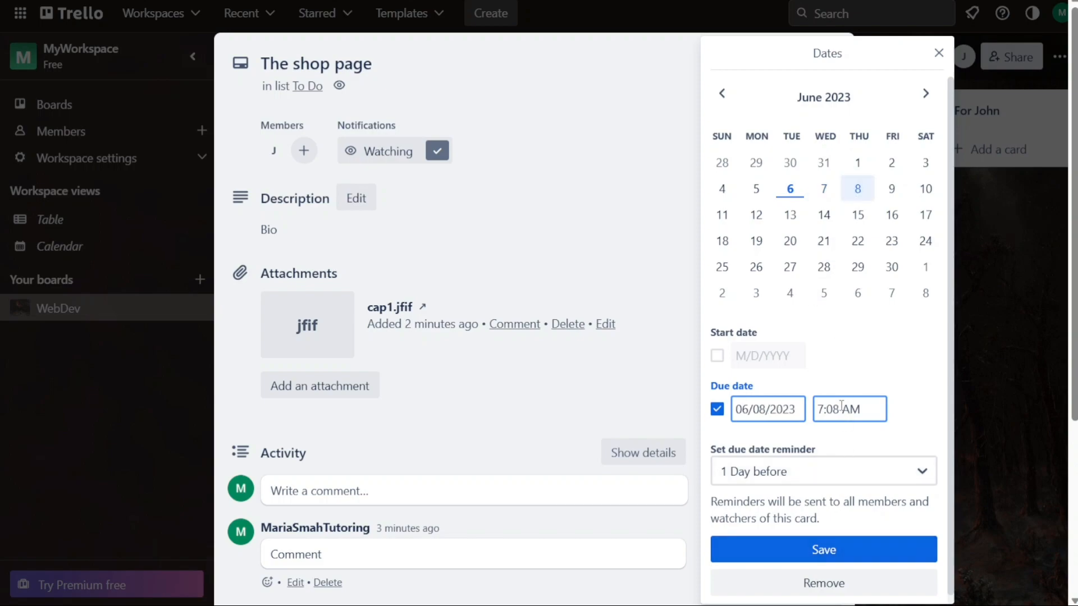
click(833, 553)
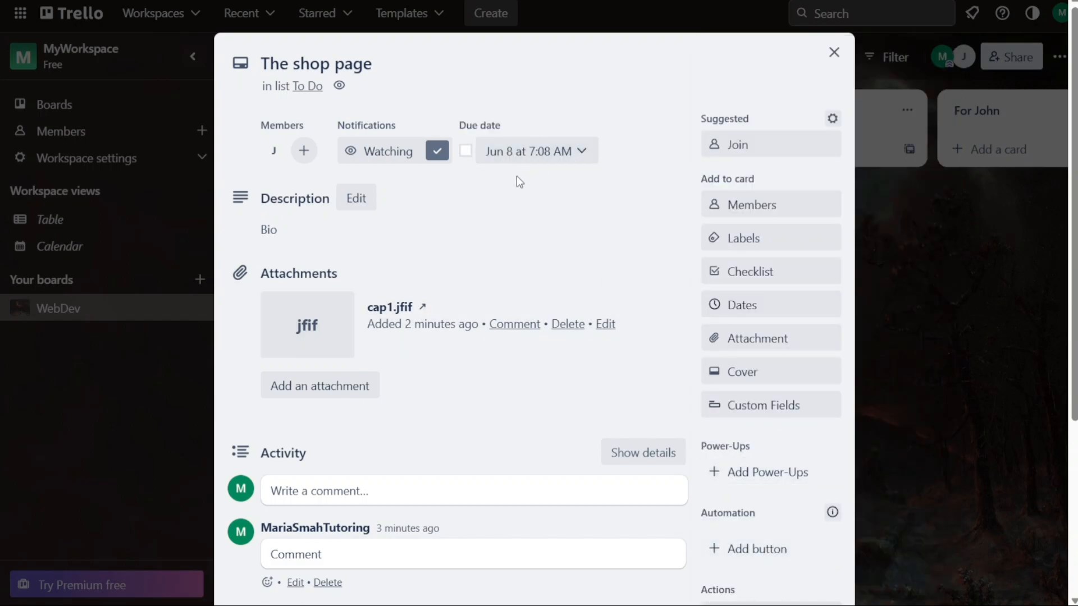
click(834, 53)
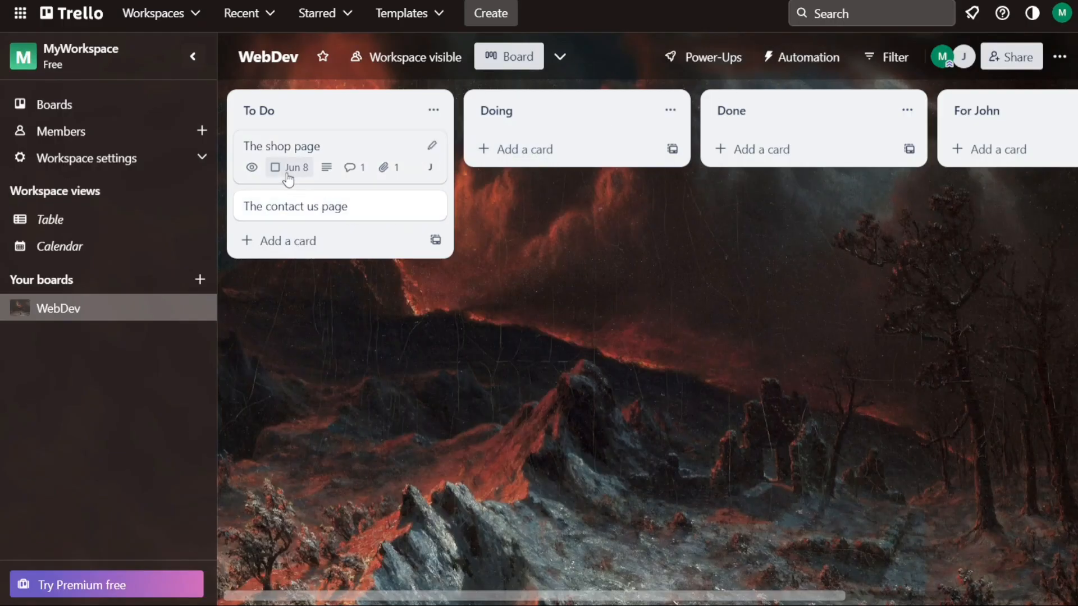
Change The shop page card's due date to June 7
click(376, 143)
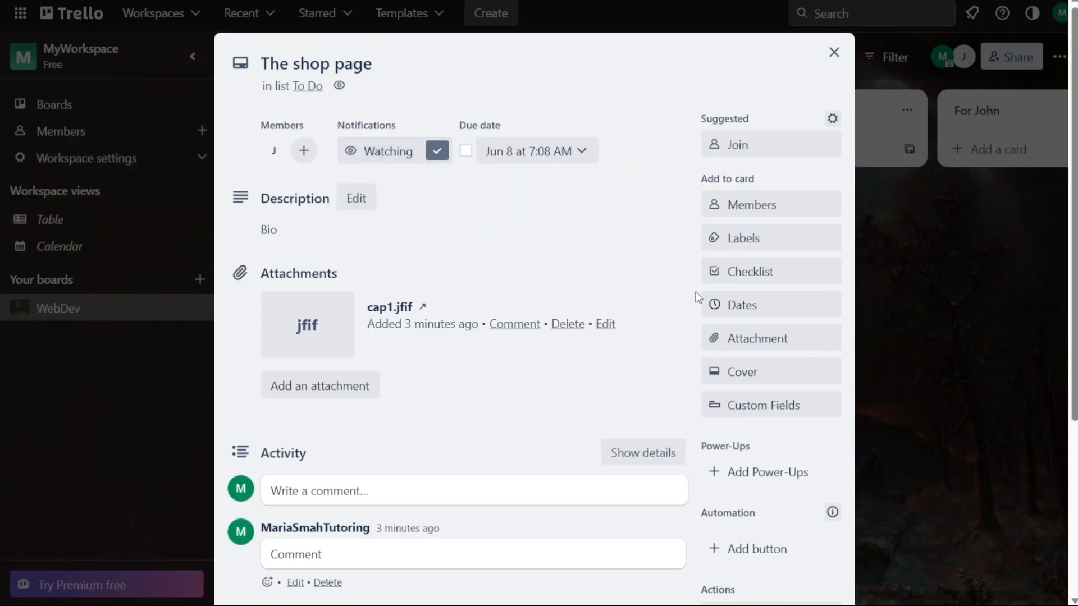
click(730, 306)
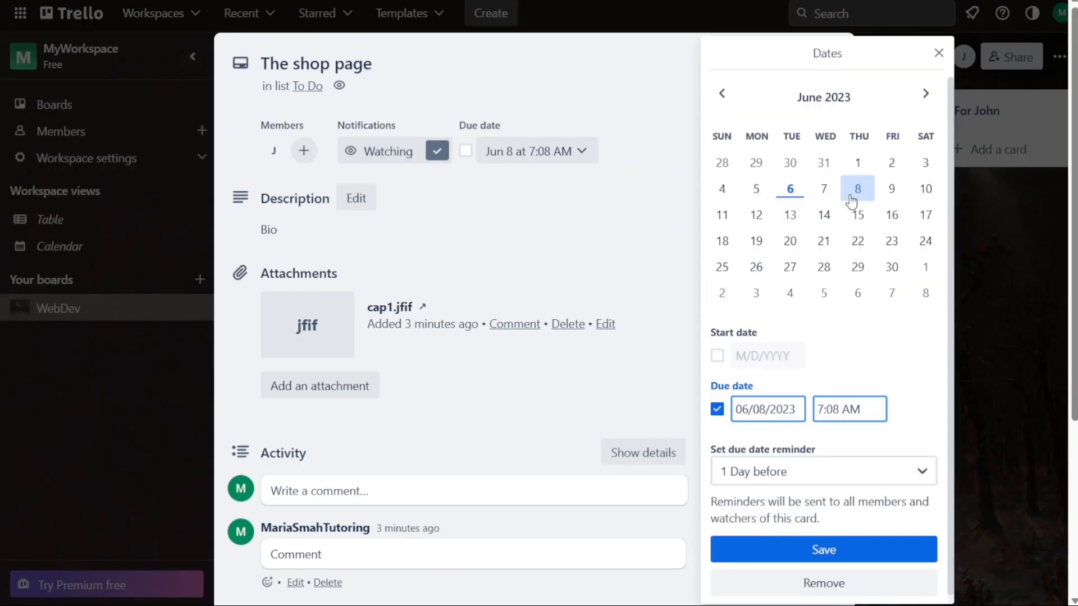
click(825, 191)
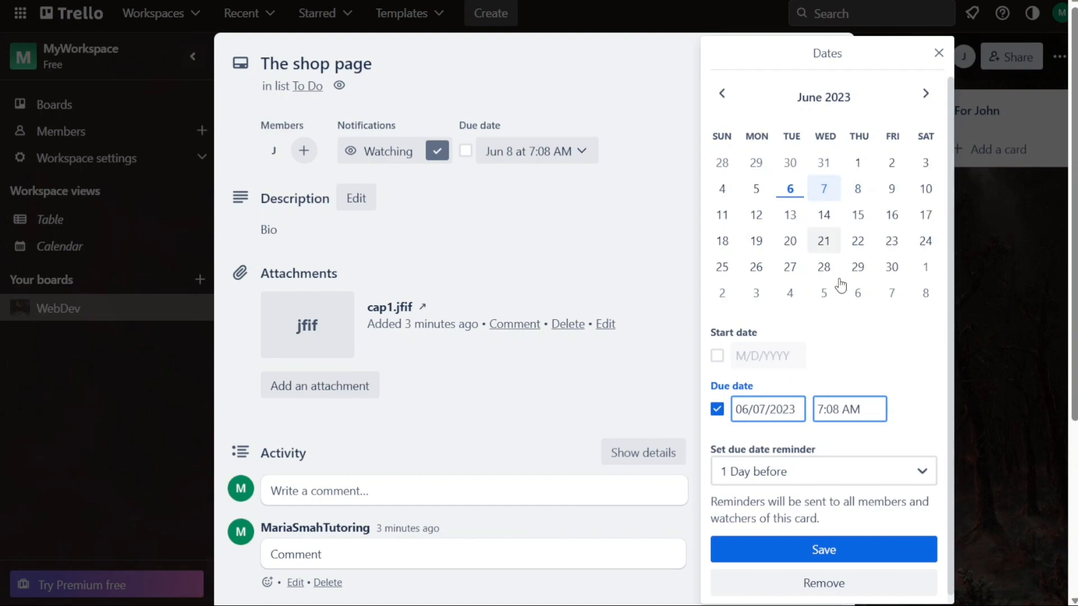
click(850, 551)
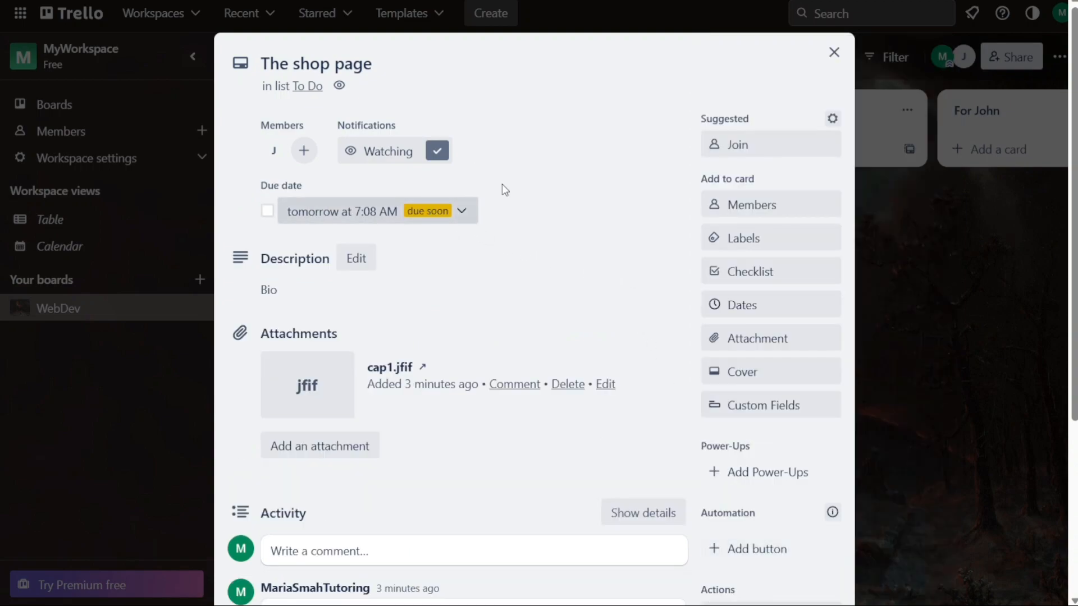
key(Escape)
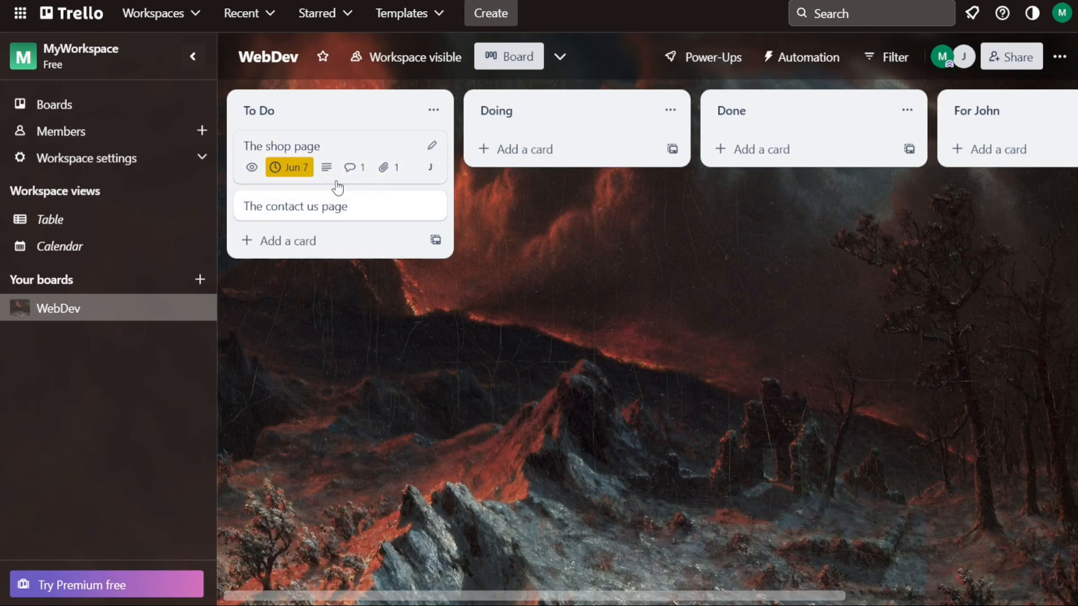
Change The shop page card's due date to June 5
click(349, 152)
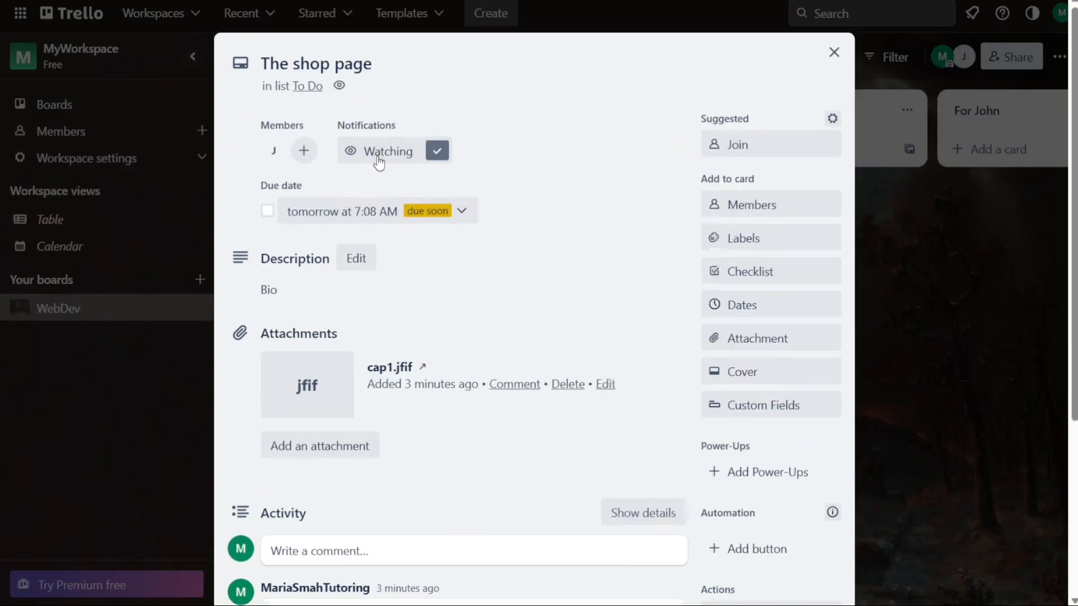
click(737, 307)
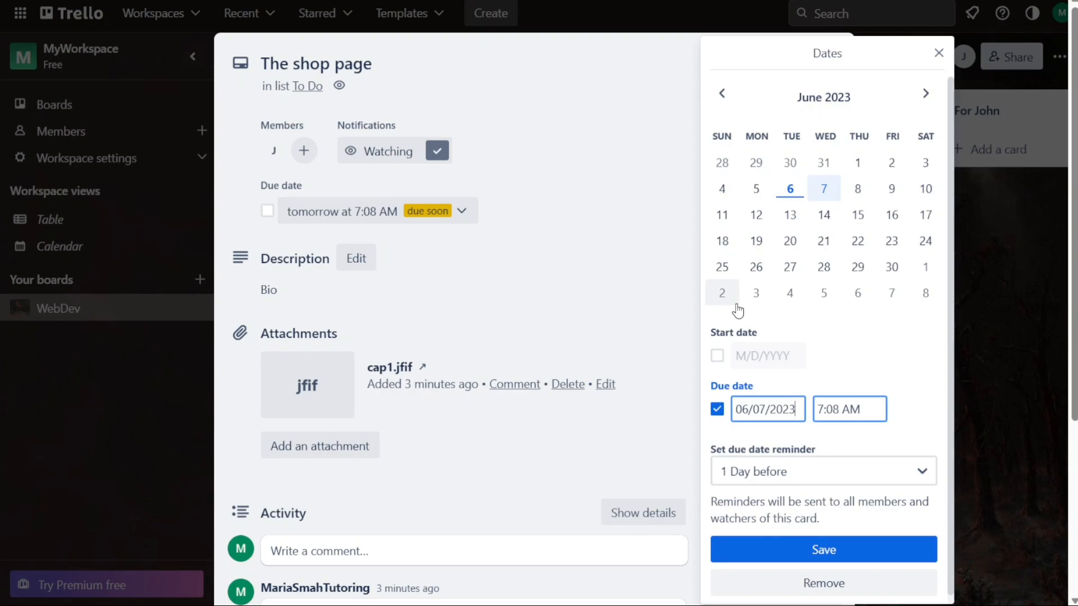
click(759, 191)
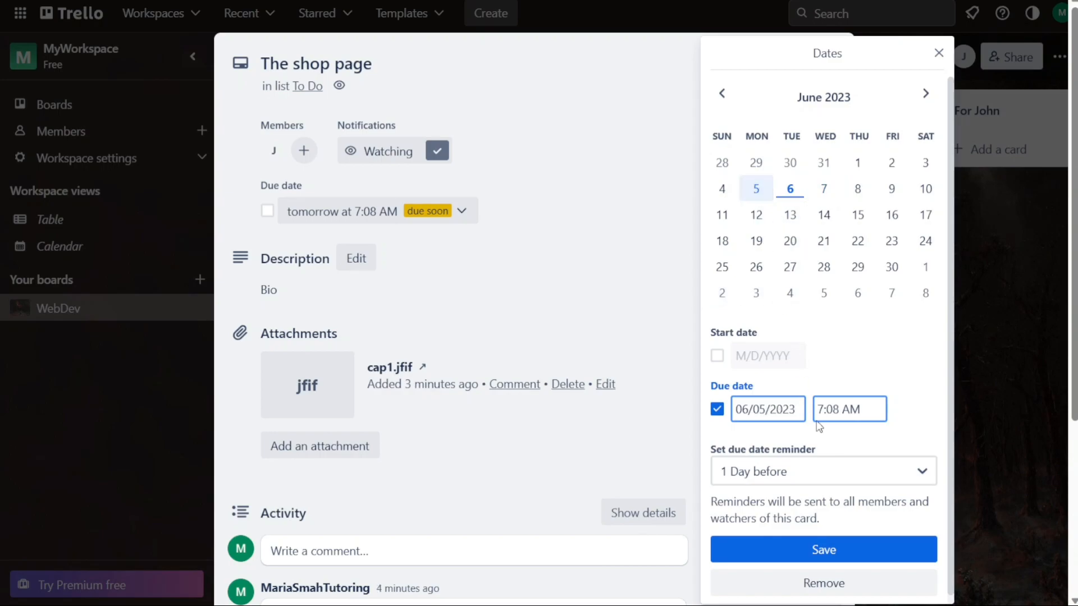
click(824, 549)
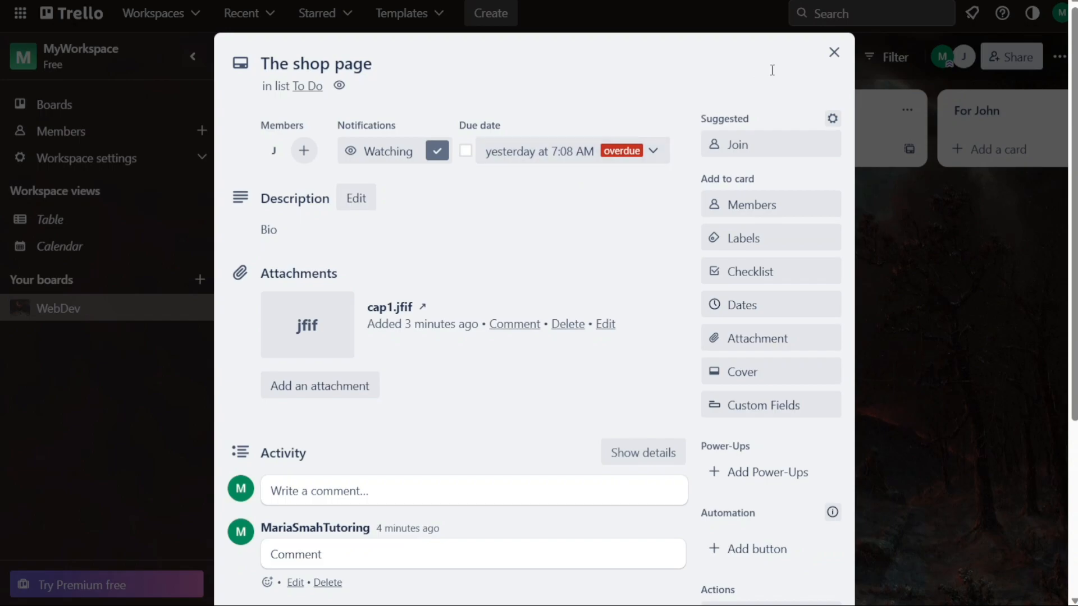
click(833, 54)
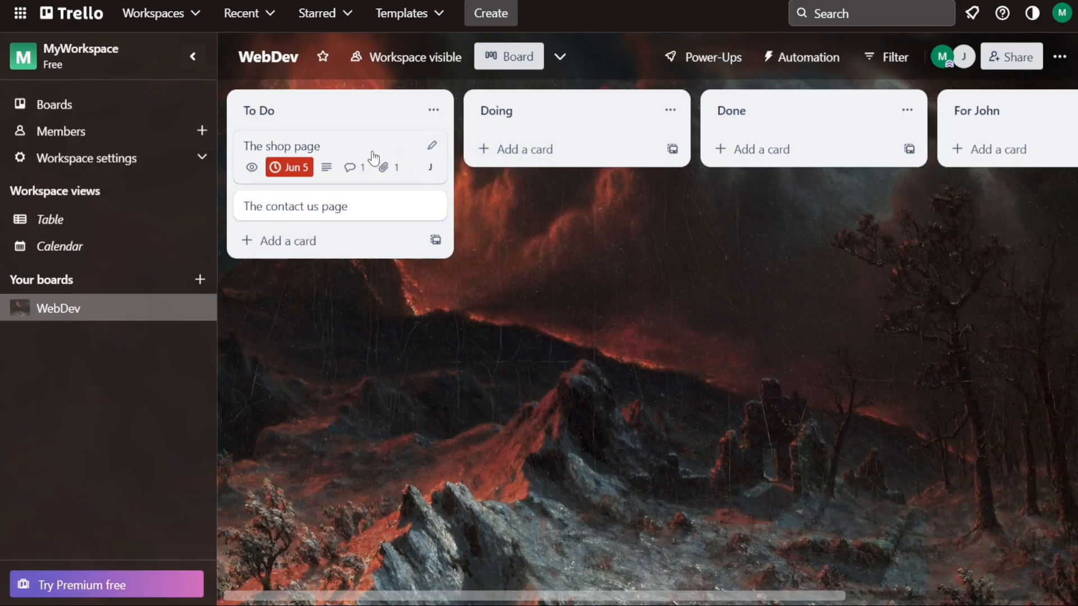
Mark the card's June 5 due date as complete and return to the board
click(367, 155)
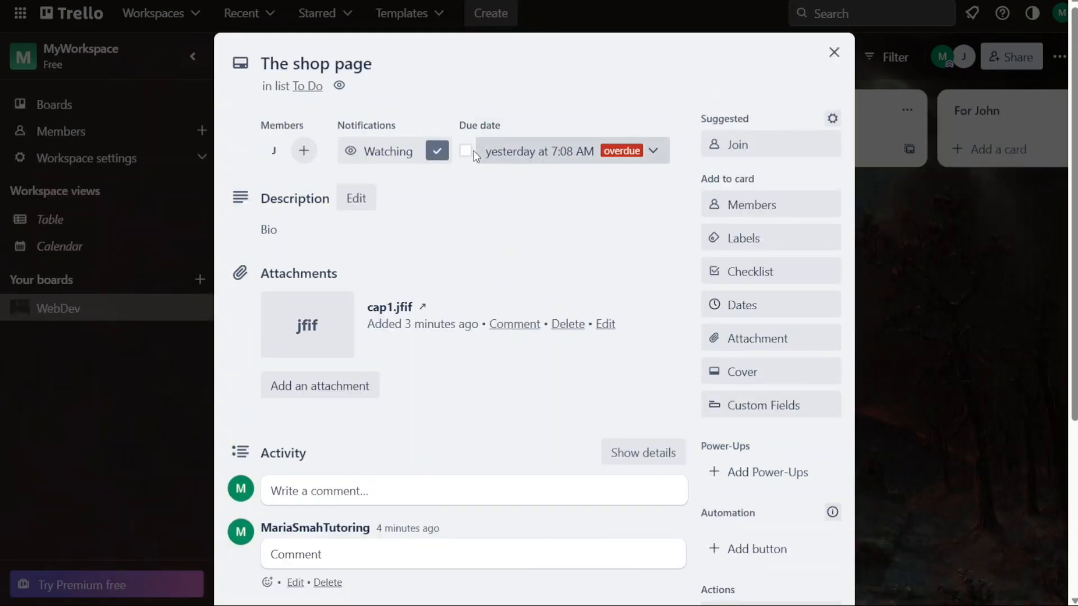
click(466, 152)
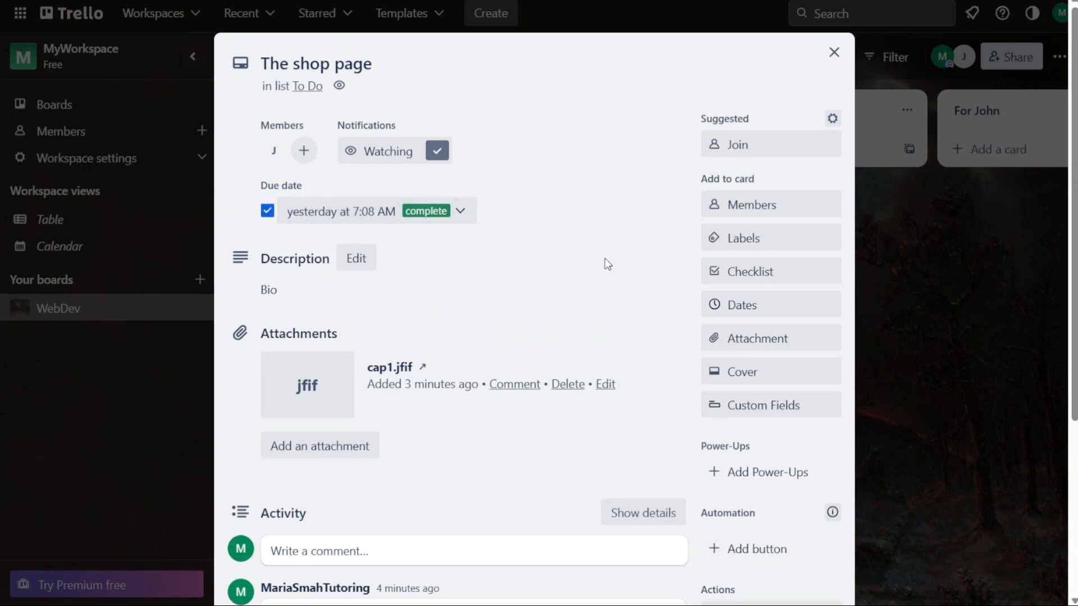
click(833, 52)
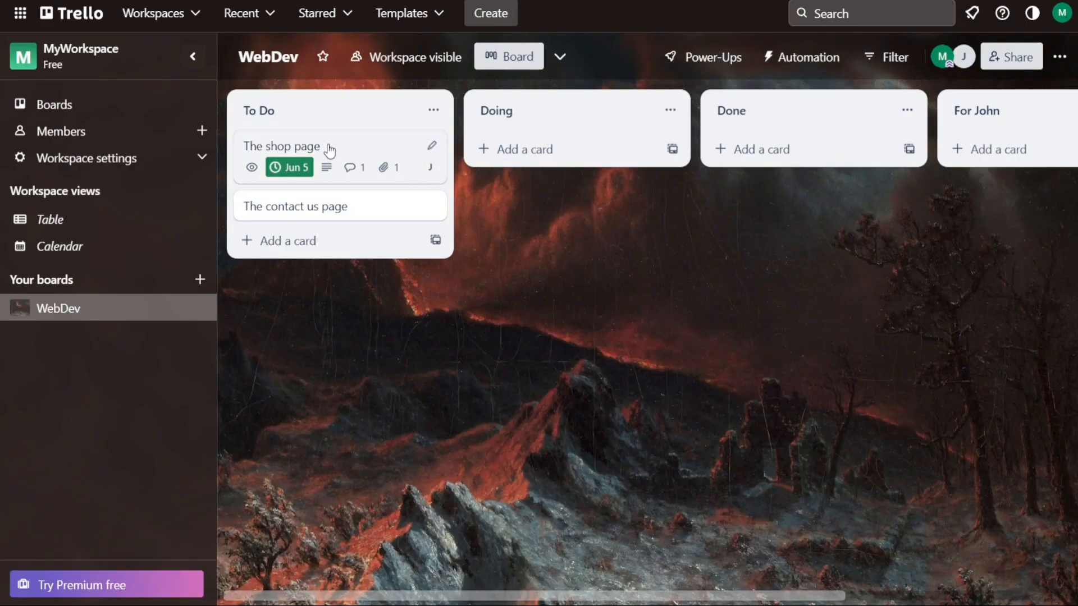
Drag The shop page card into Done, then open and close The contact us page card
drag(337, 145, 723, 147)
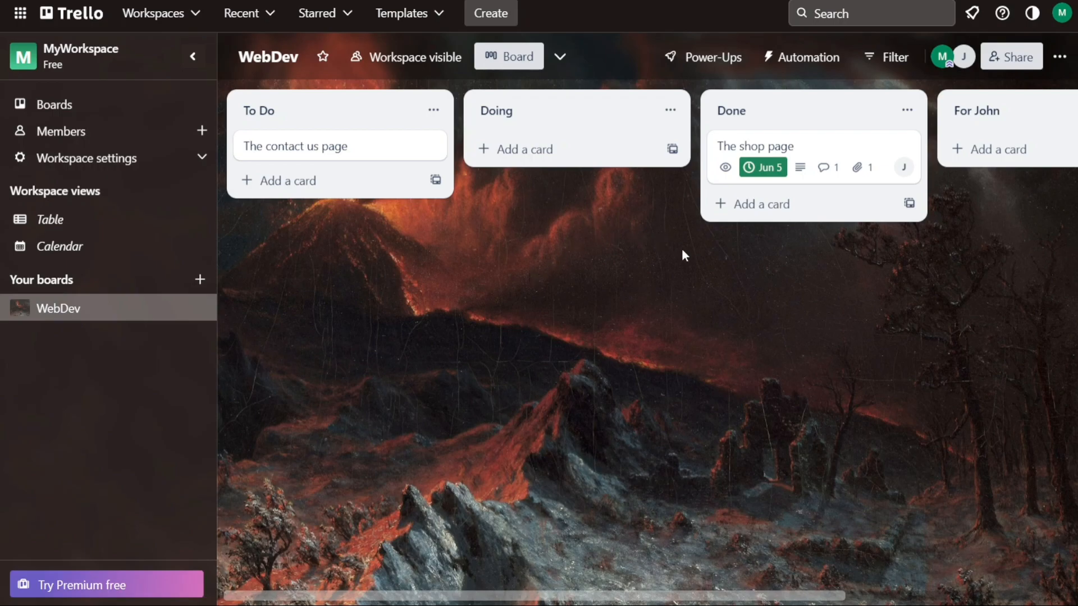
click(368, 150)
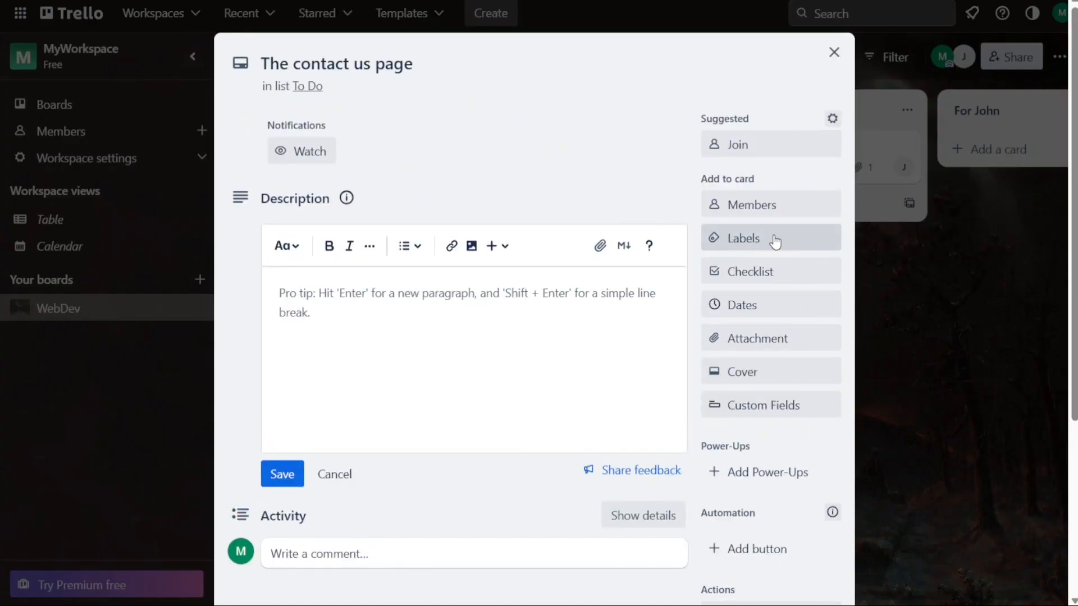
click(834, 55)
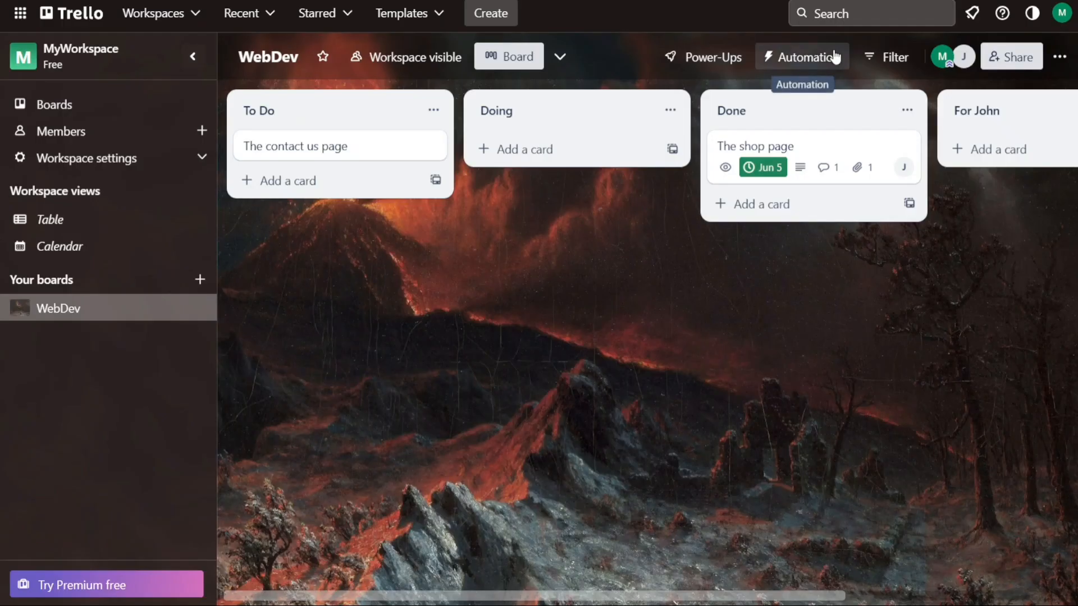
Apply the green label to The shop page card and title it 'Ok'
click(819, 152)
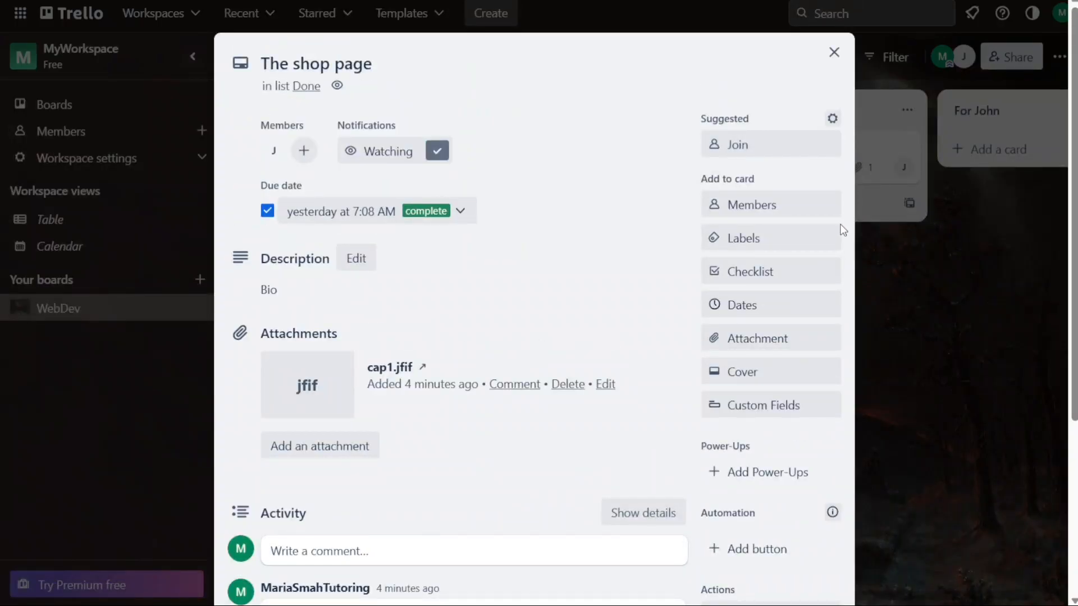
click(770, 249)
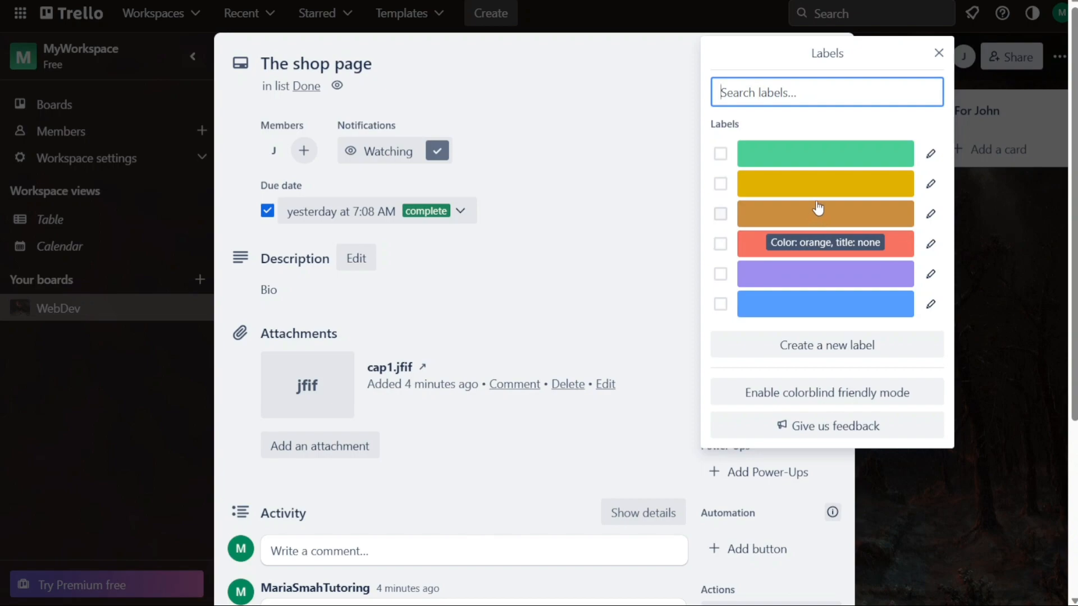
click(820, 163)
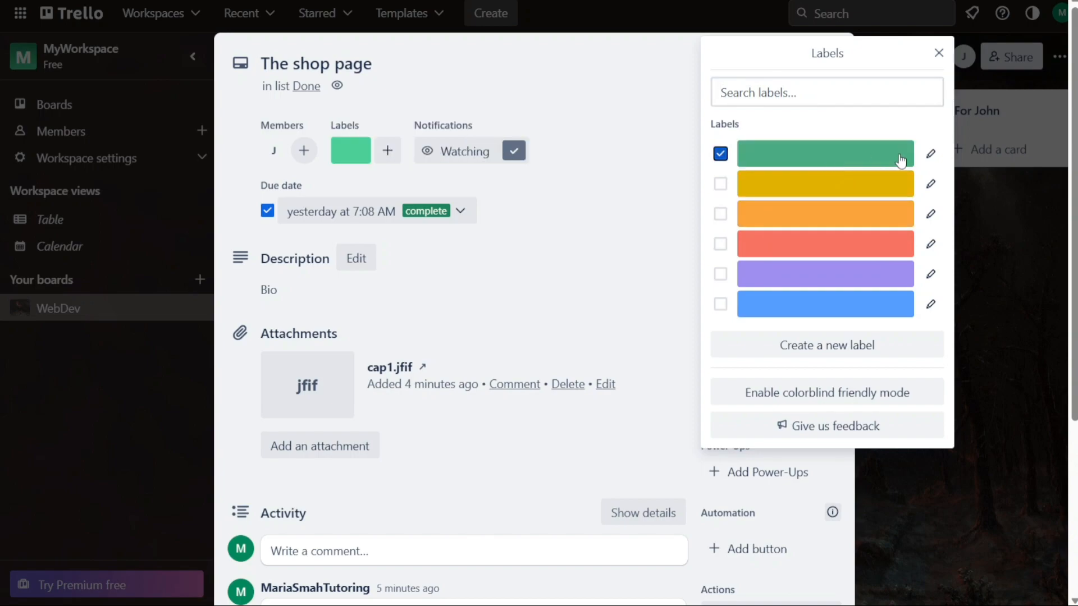
click(931, 157)
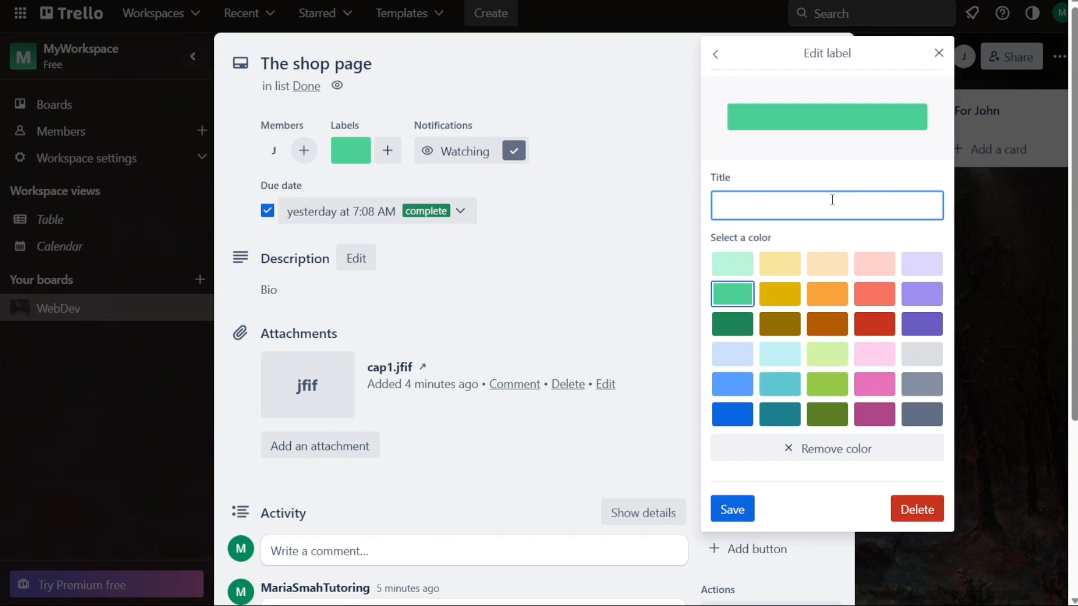
text(Ok)
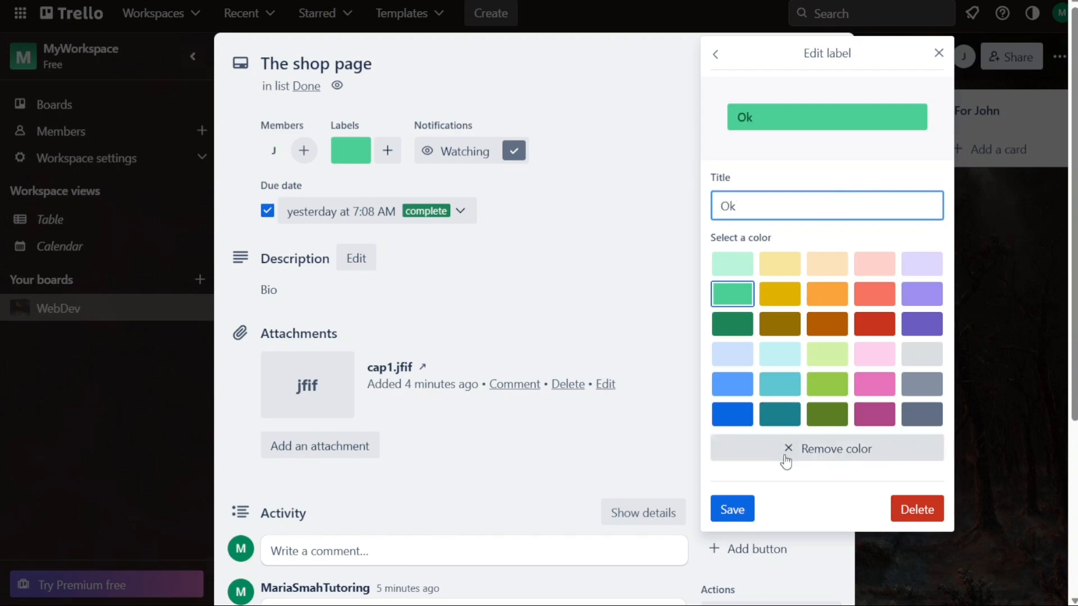
click(742, 511)
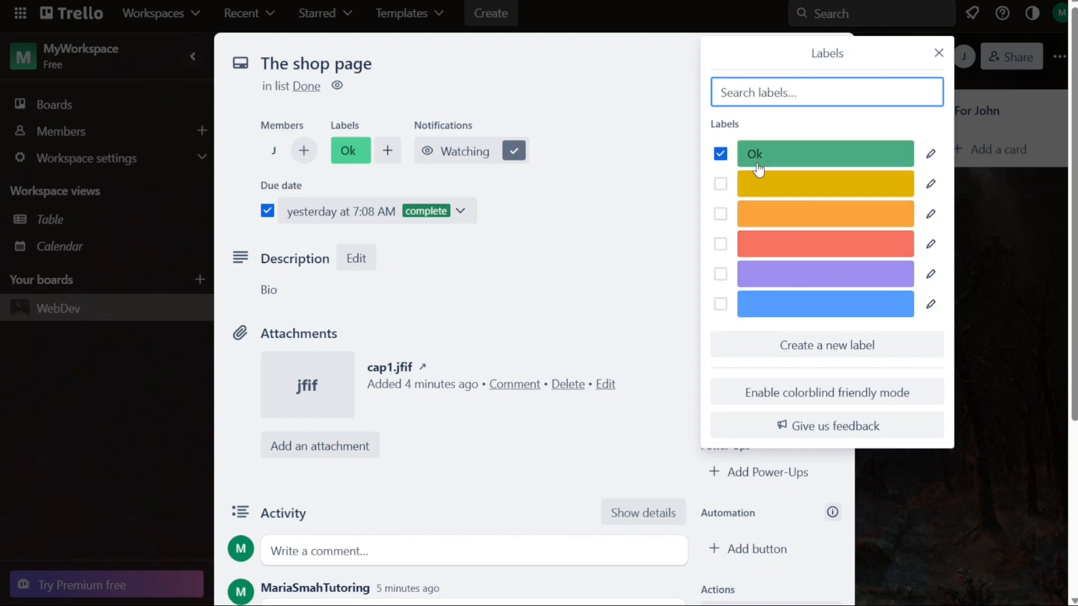
click(939, 53)
click(834, 53)
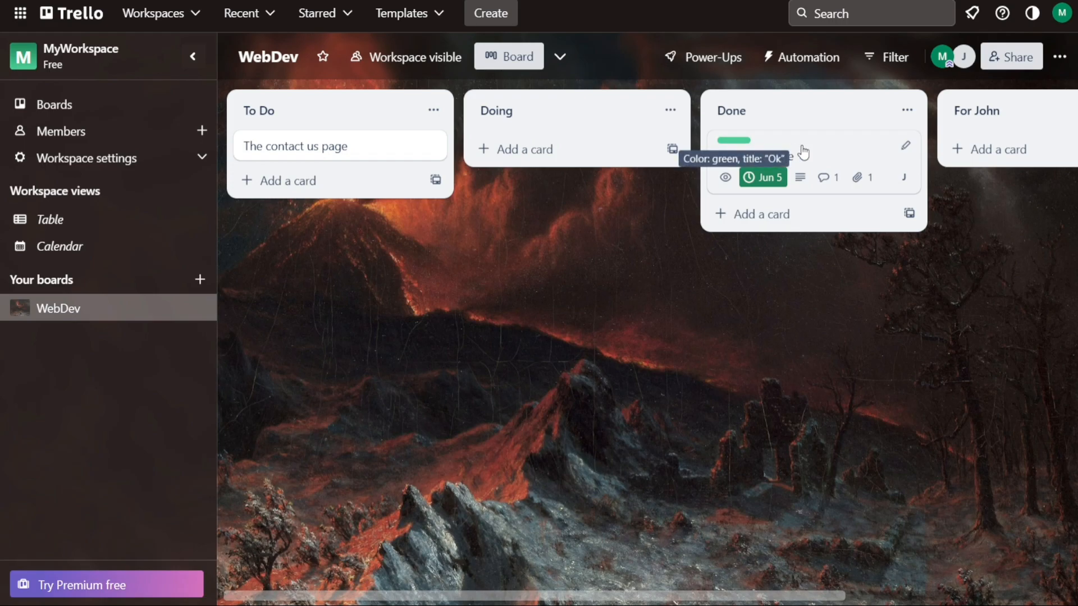
Add red, yellow and Ok labels to The contact us page card, then expand label titles
click(369, 152)
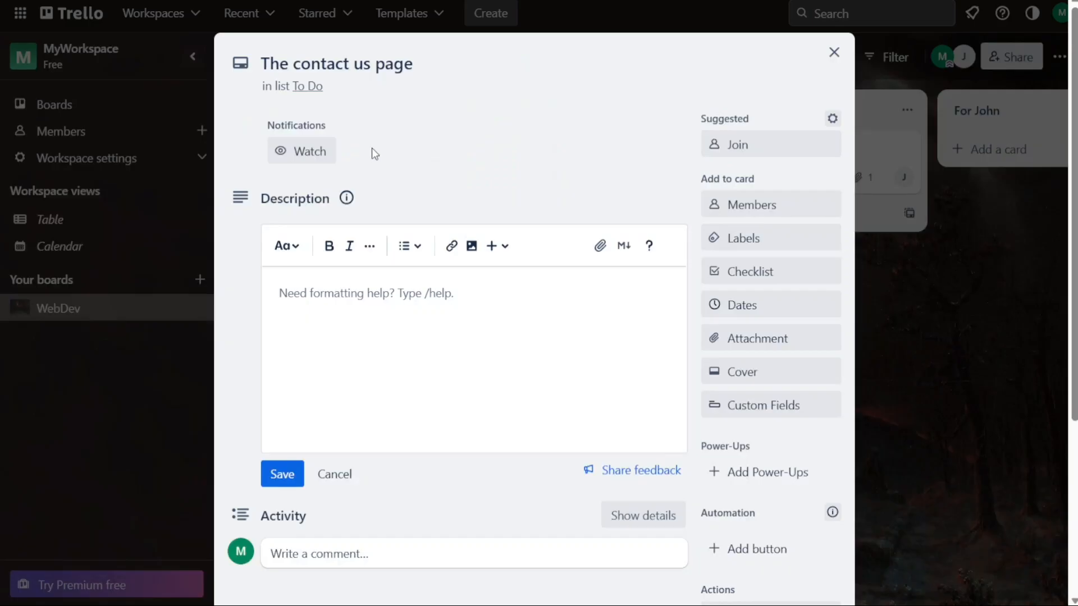
click(747, 240)
click(720, 244)
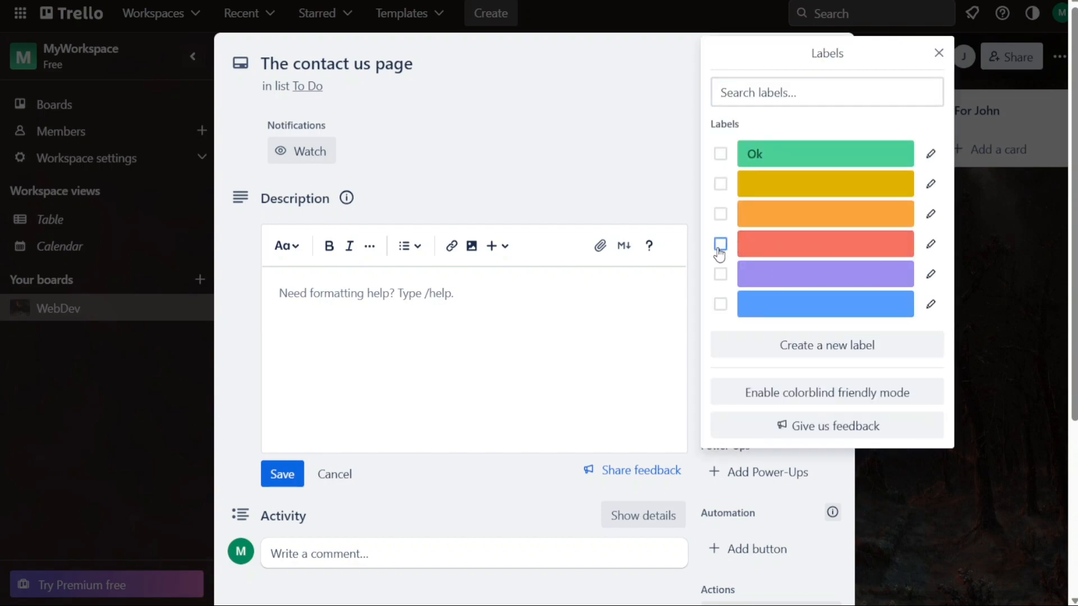
click(720, 184)
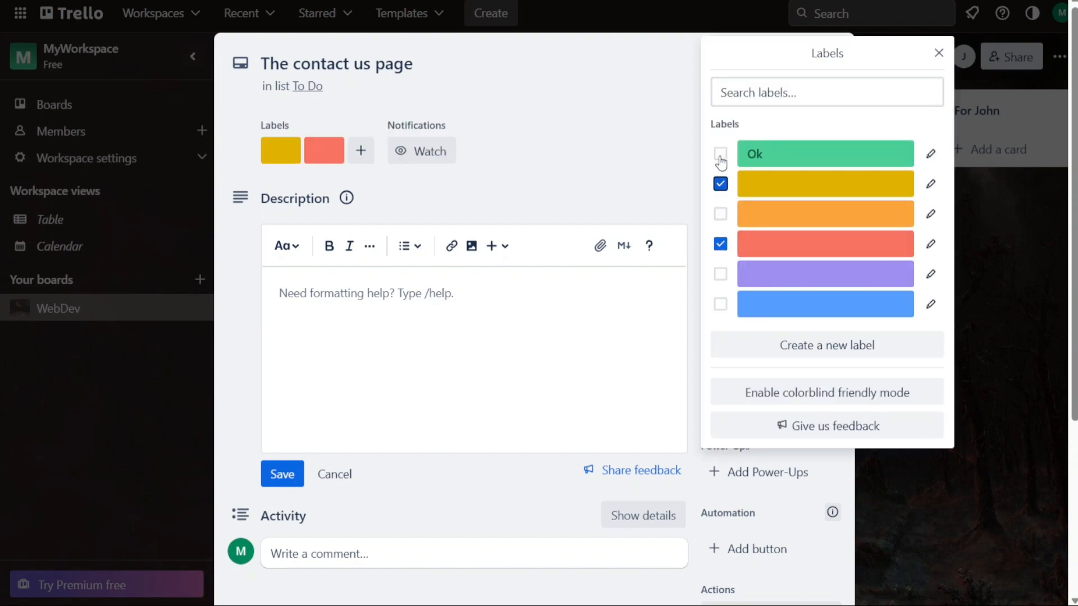
click(721, 154)
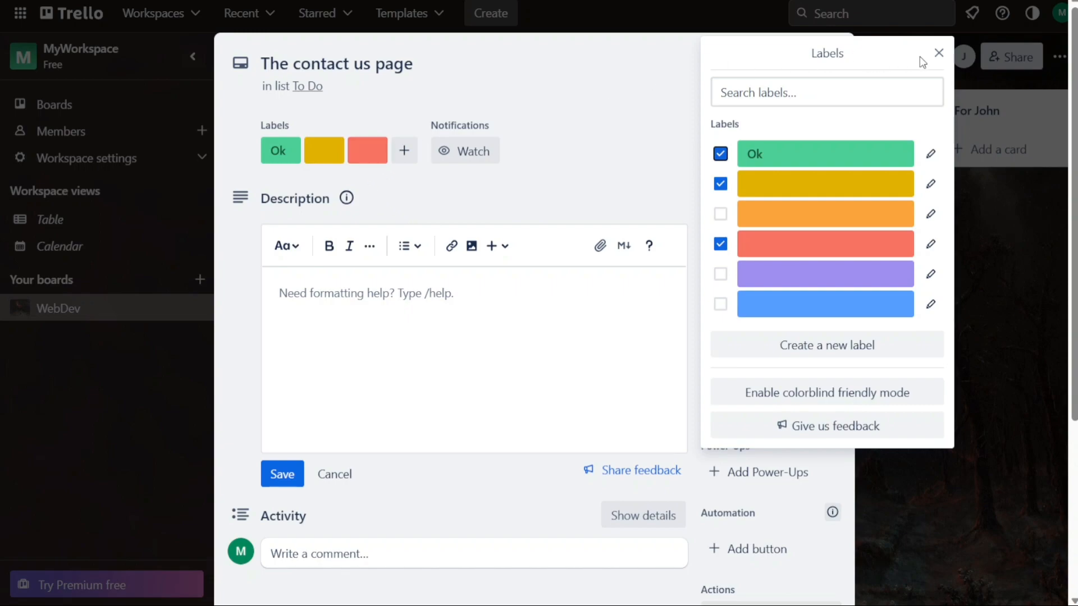
click(936, 54)
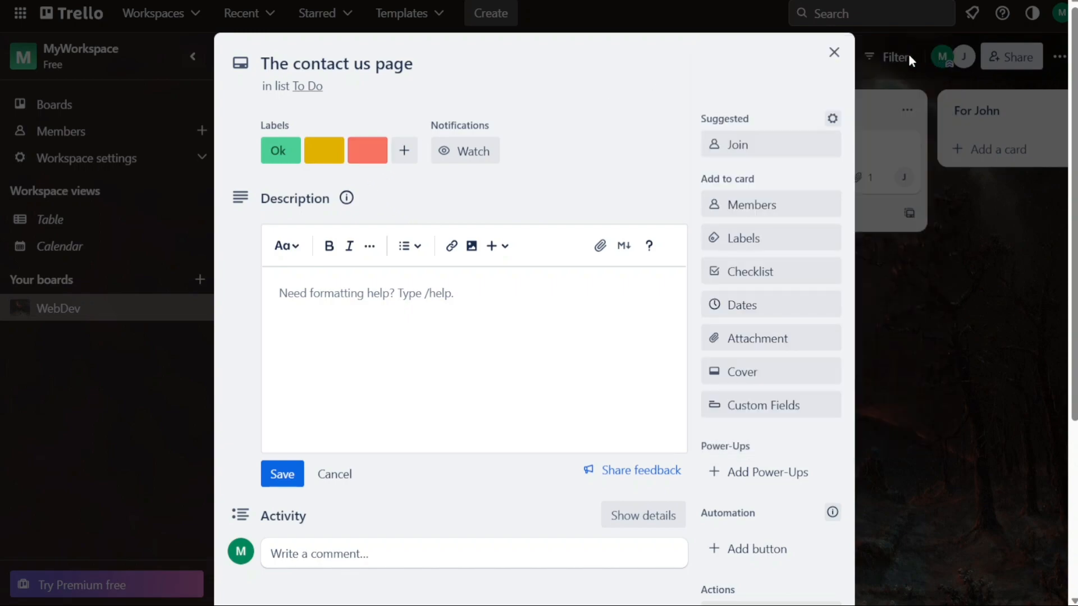
click(836, 54)
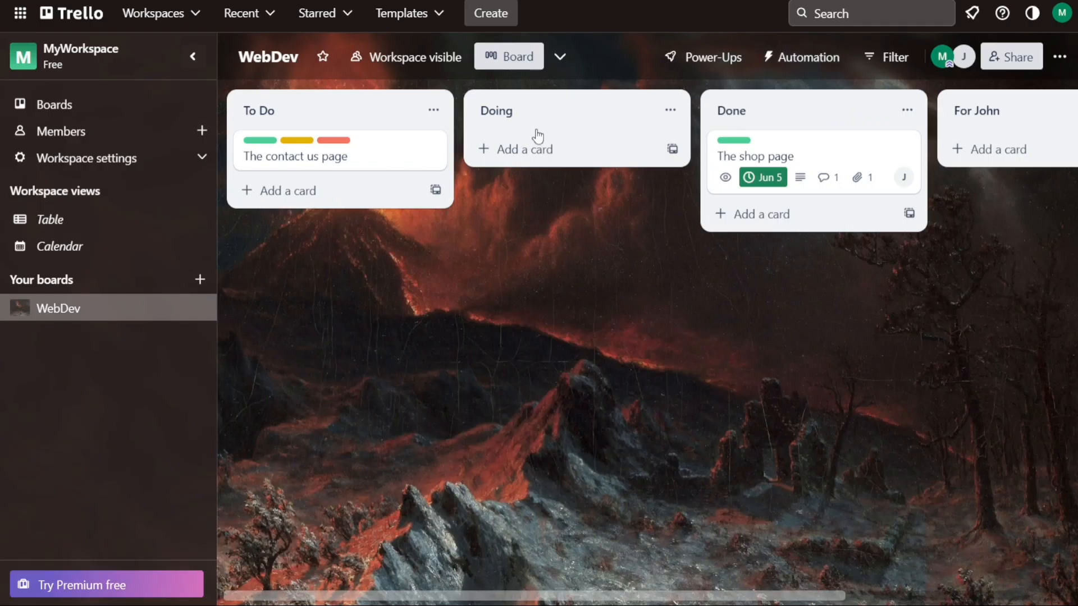
click(269, 144)
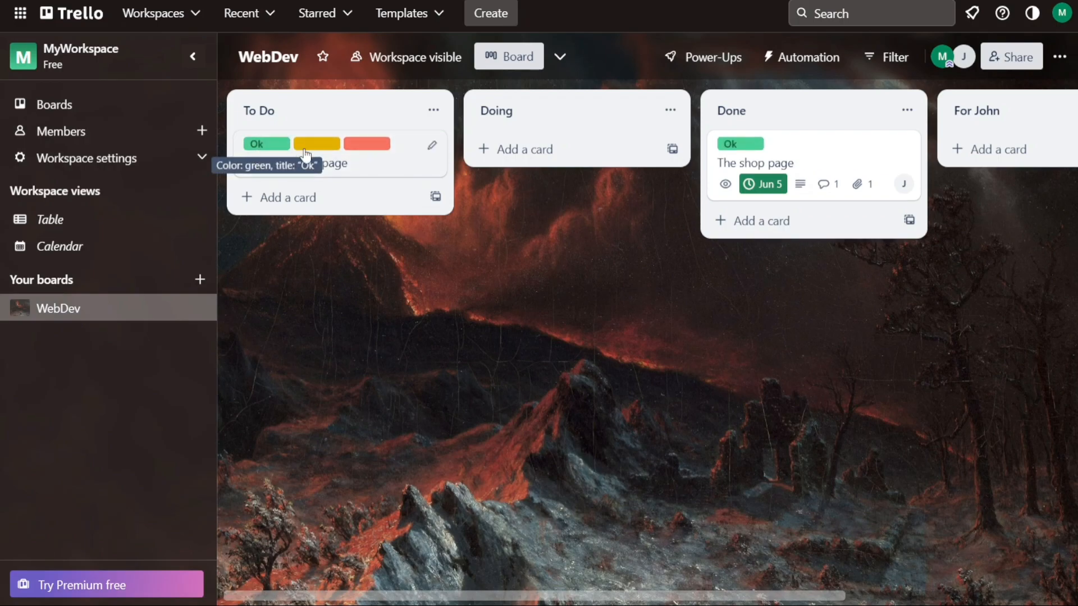
Archive the colleague's list and move The contact us page card via Doing to the top of Done
drag(441, 160, 581, 147)
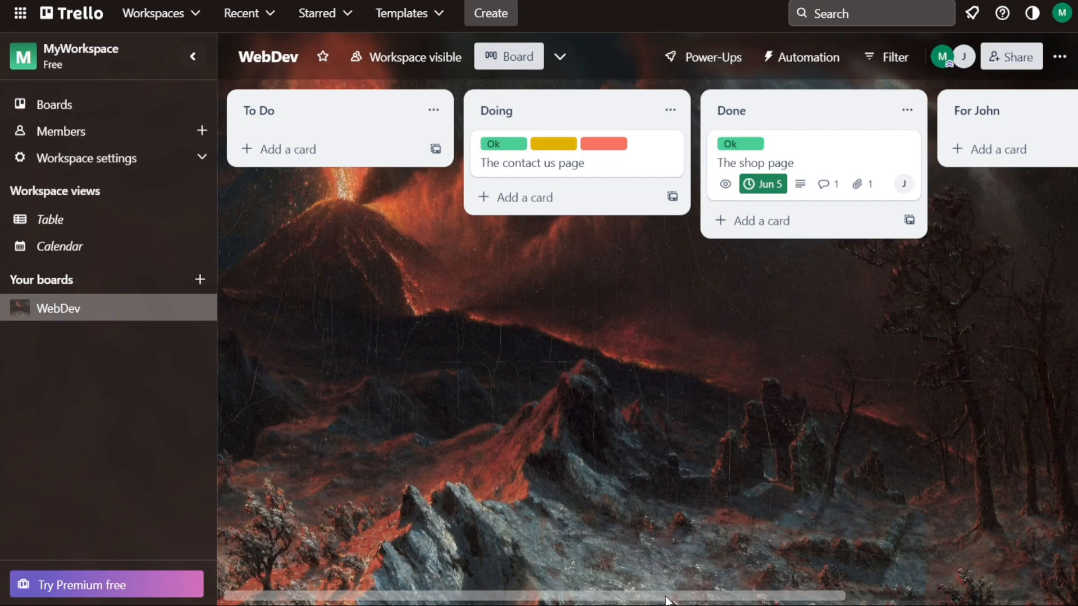
mouse_move(666, 599)
mouse_down()
mouse_move(684, 595)
mouse_move(666, 598)
mouse_up()
drag(777, 600, 949, 460)
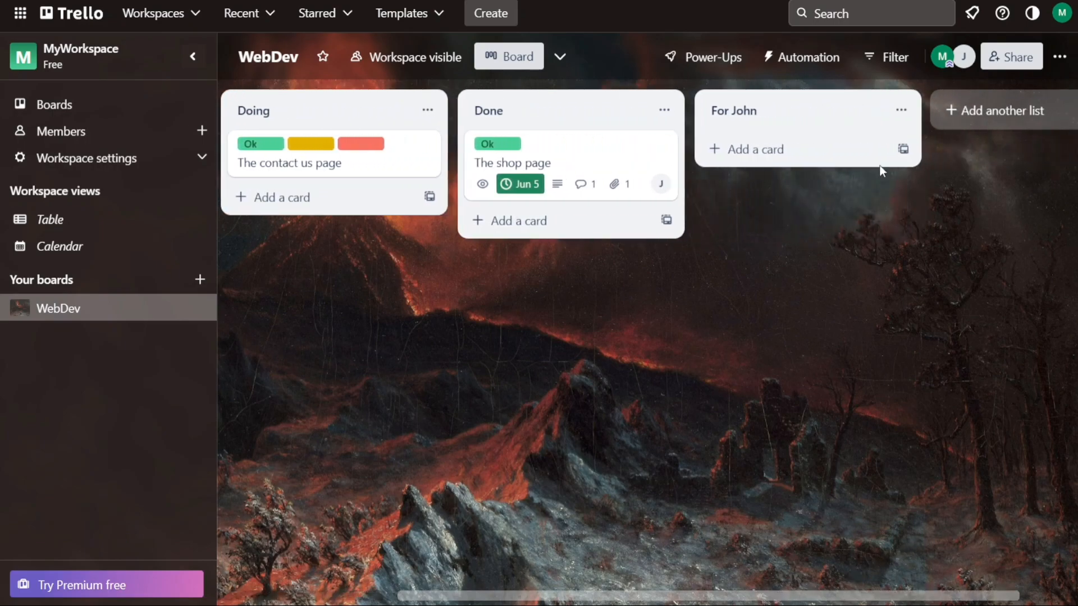
click(901, 111)
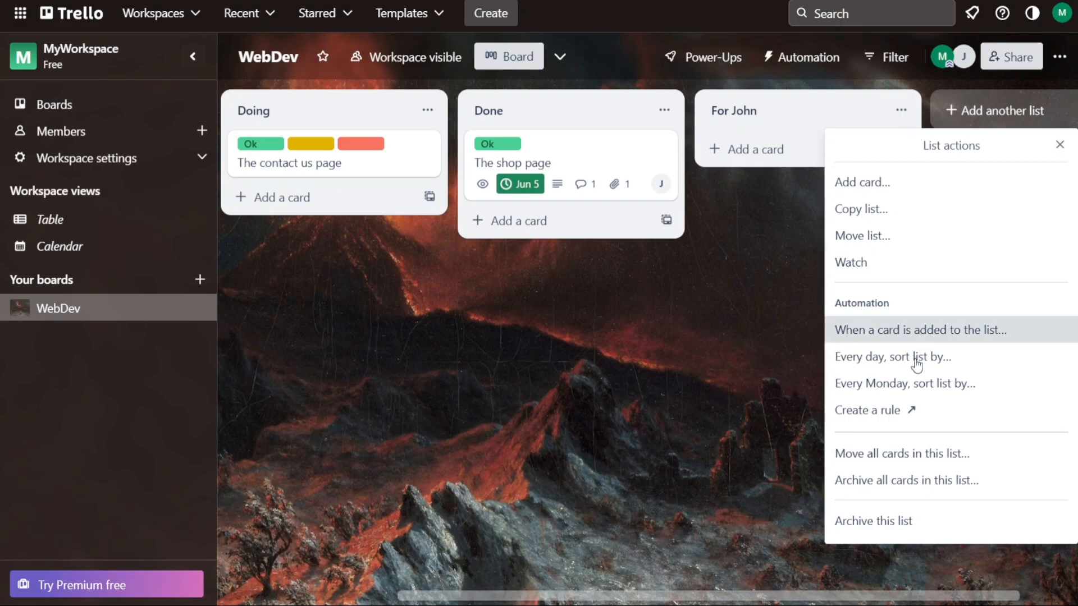
click(880, 521)
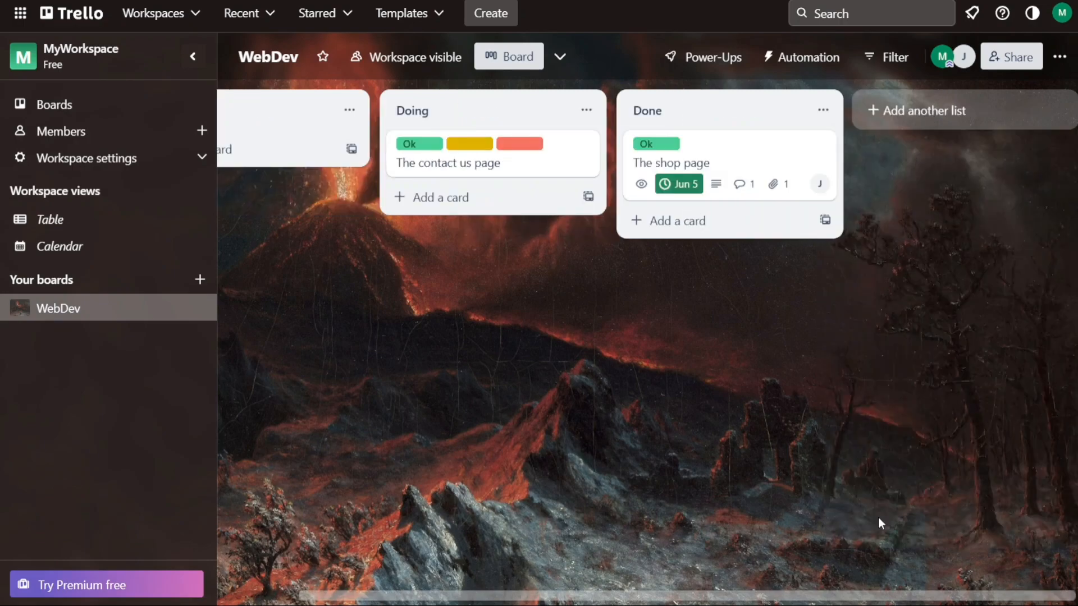
drag(797, 599, 675, 580)
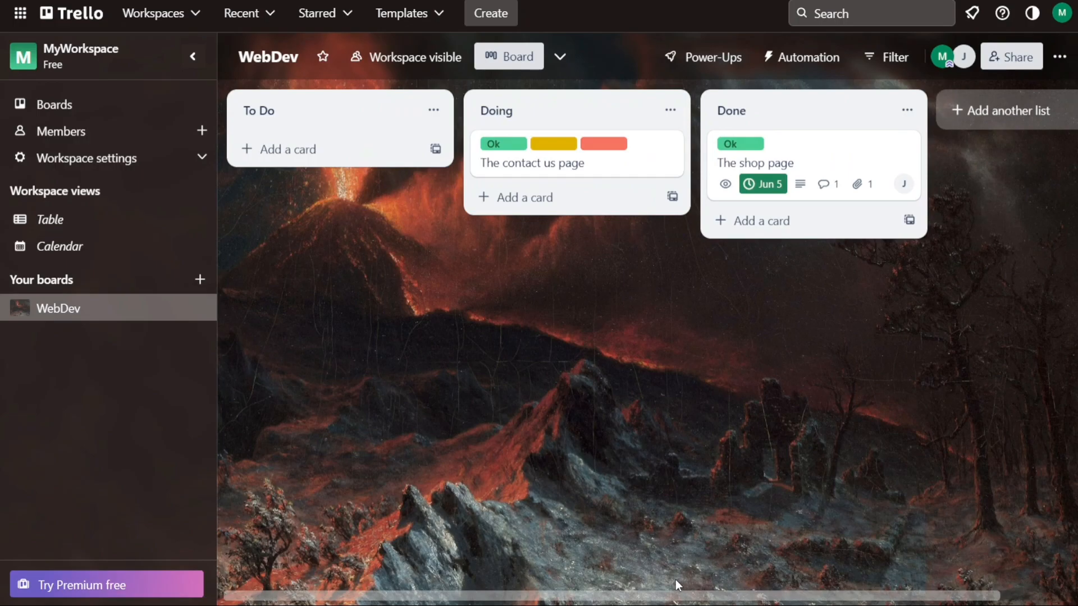
drag(668, 147, 765, 144)
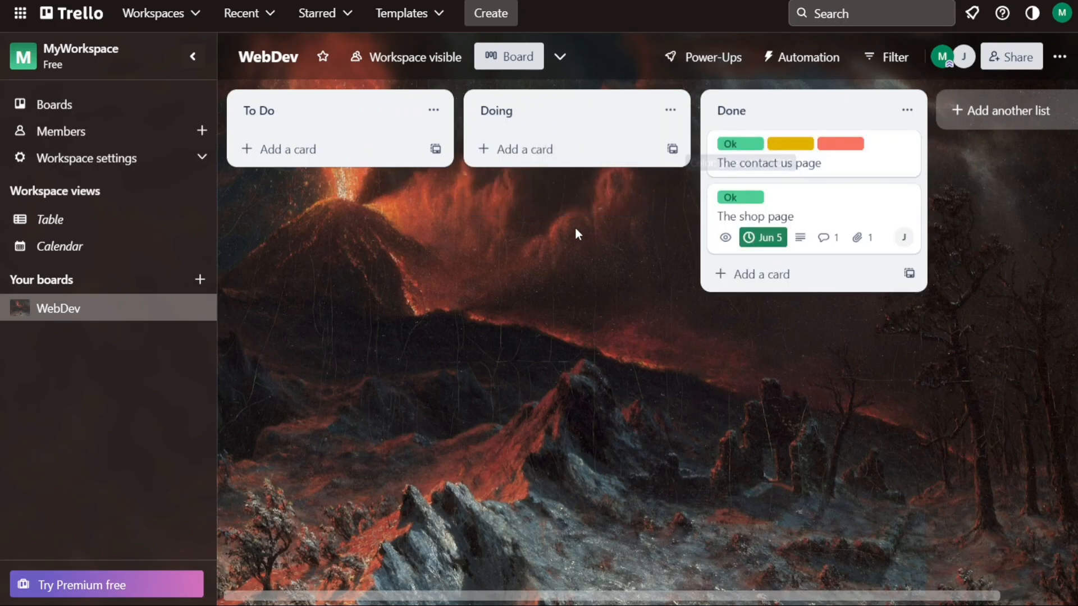